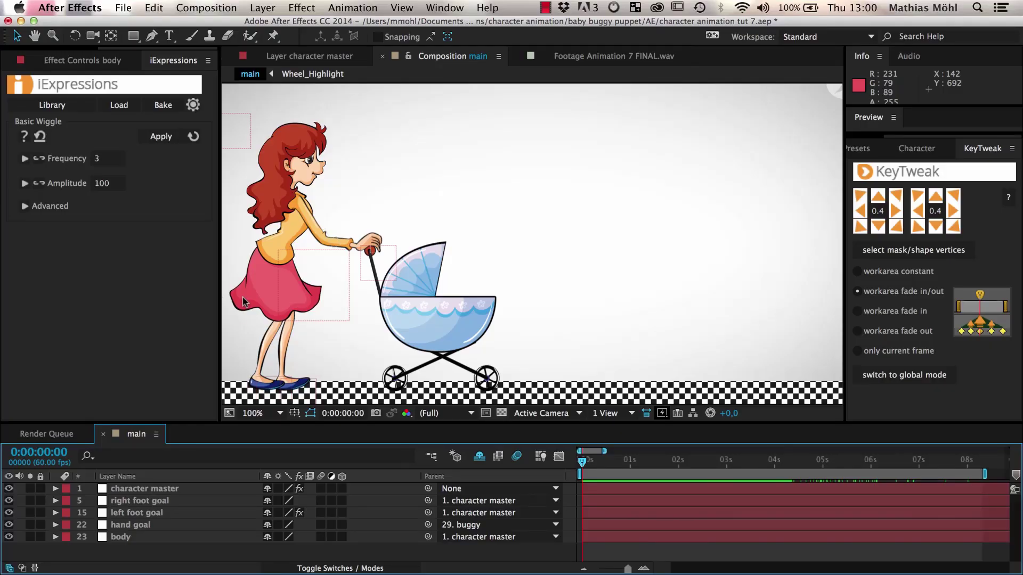
Reveal the body layer's Position property and expand it to show its Walk Cycle iExpression.
left_click(308, 257)
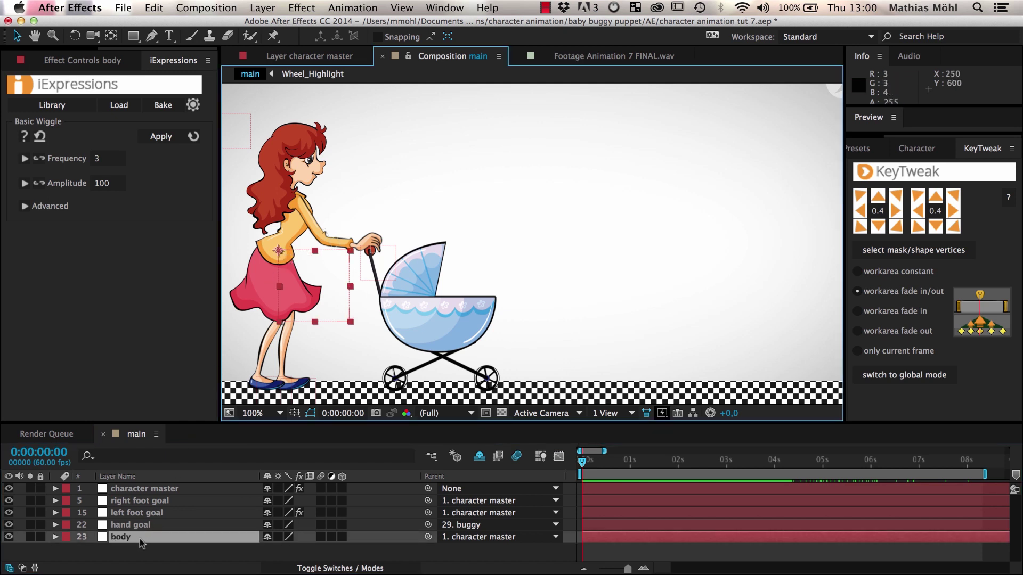
key("p")
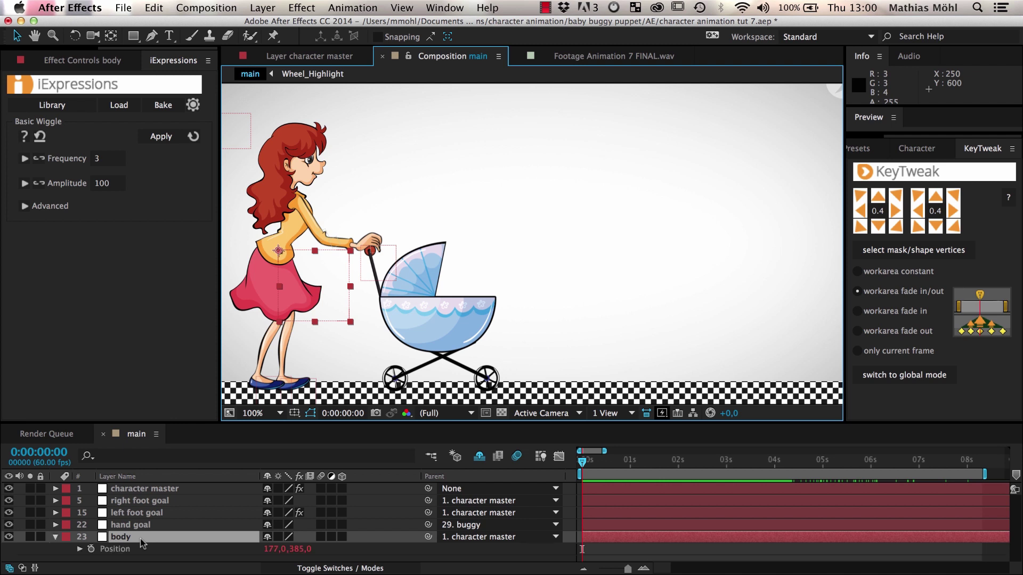
left_click(116, 550)
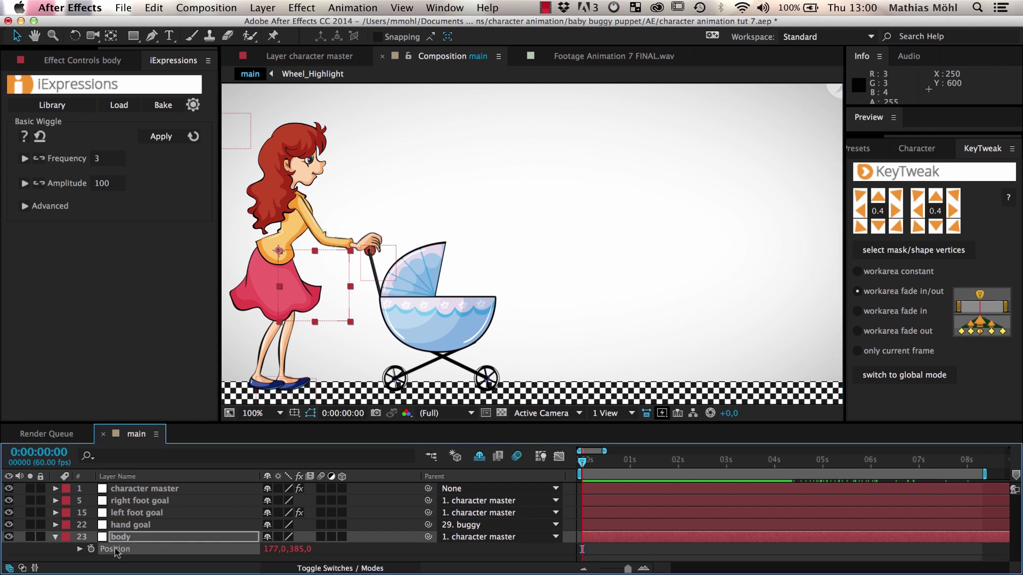
left_click(79, 550)
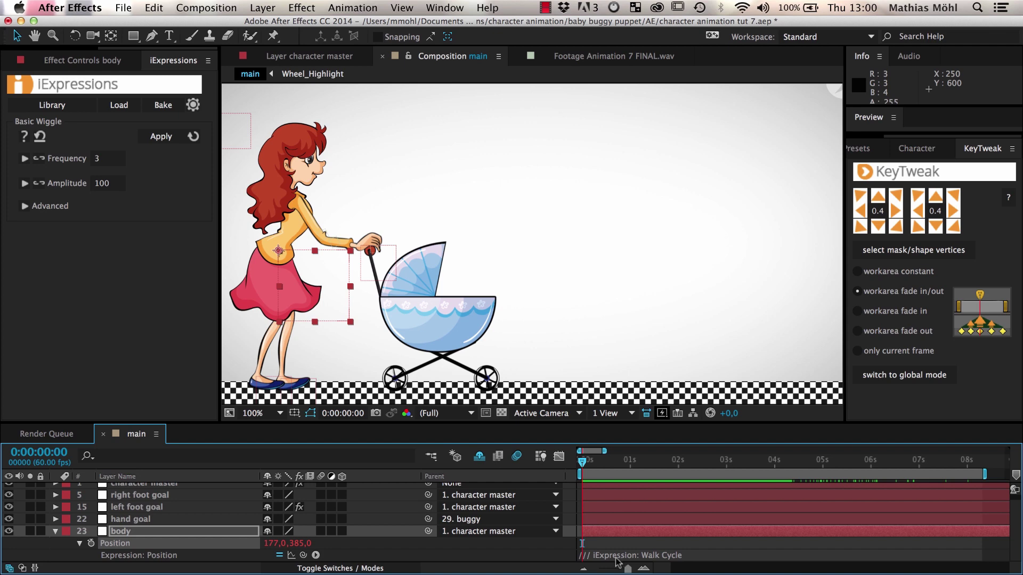
Create a new null object layer named 'body wiggle'.
left_click(269, 8)
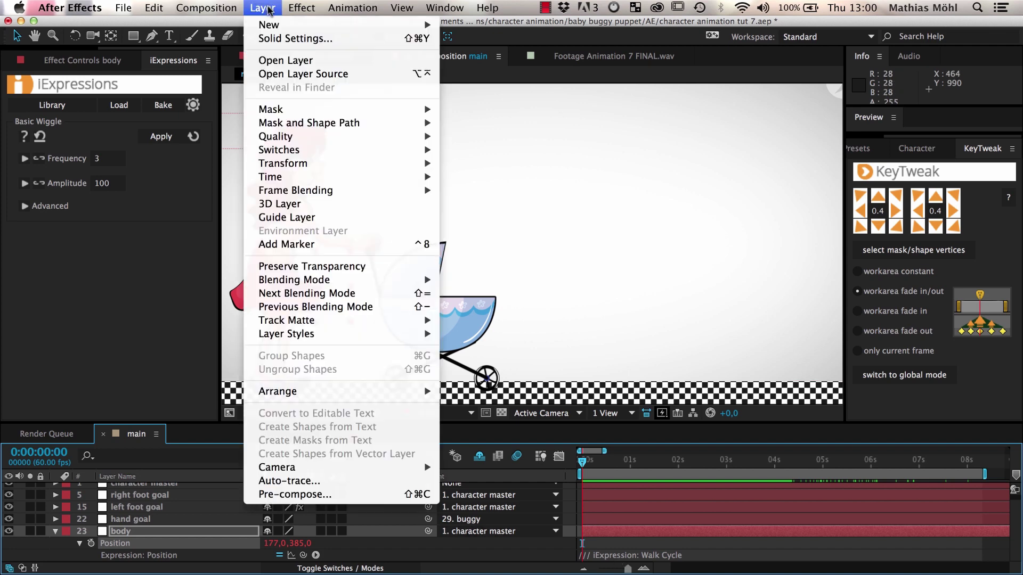
mouse_move(274, 32)
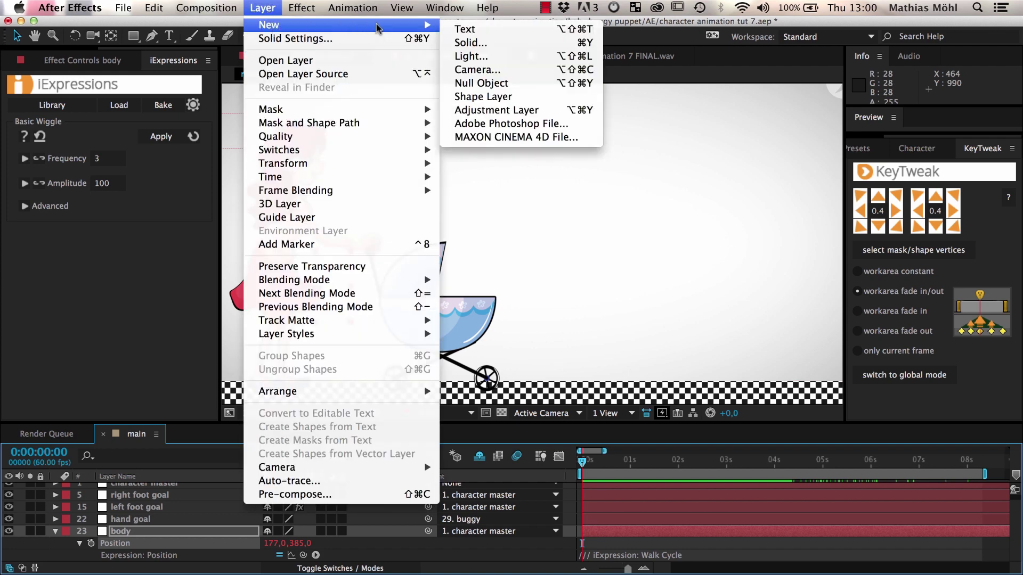
left_click(472, 84)
key("Return")
type("body wiggle")
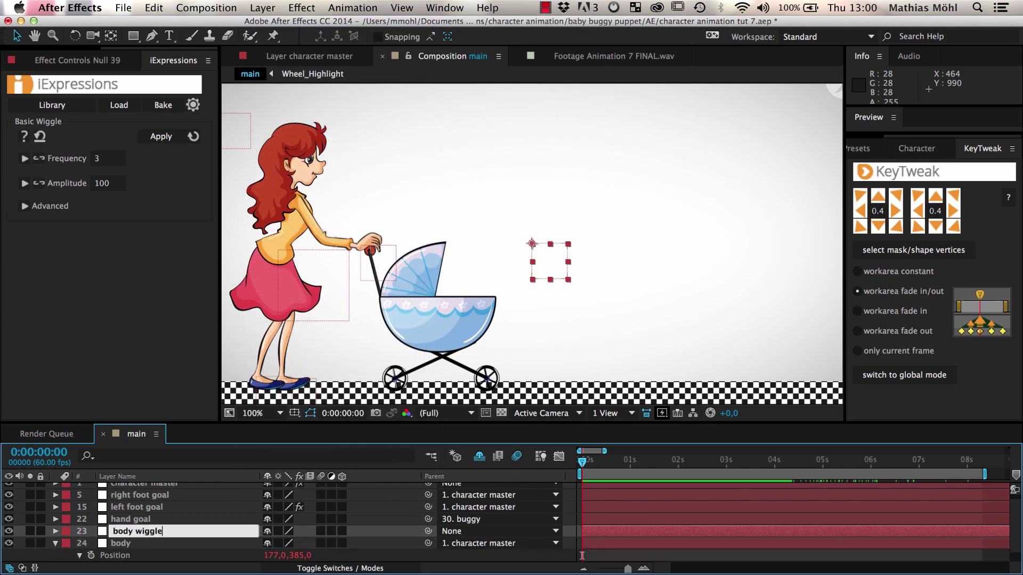
key("Return")
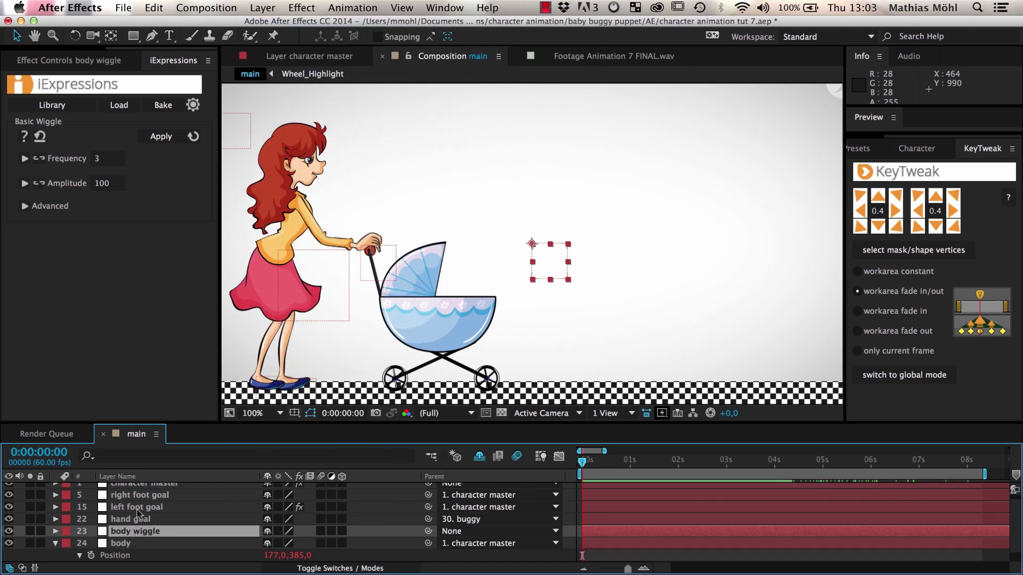
Parent body wiggle to character master, then parent the body layer to body wiggle.
left_click_drag(144, 420, 141, 390)
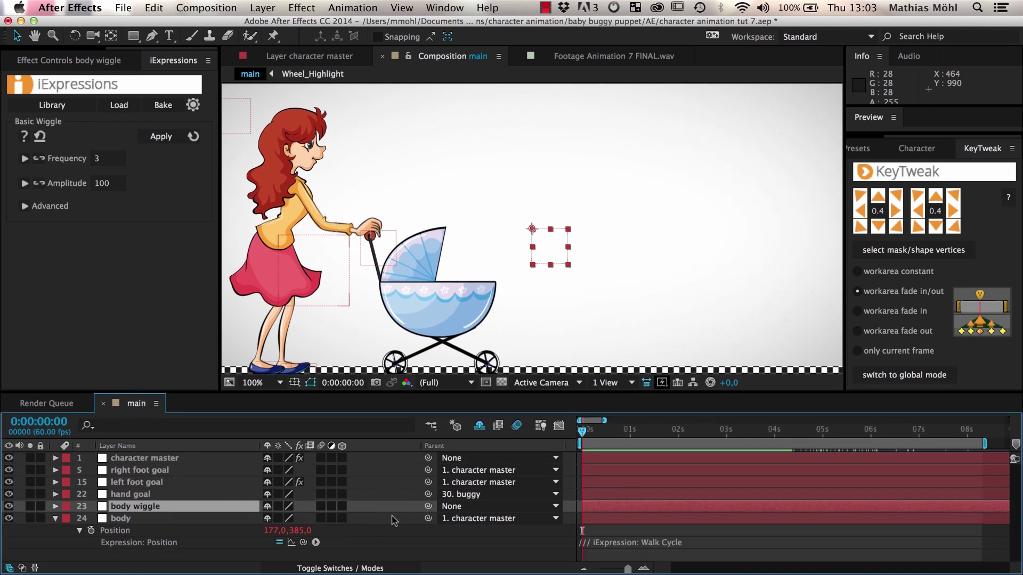
left_click_drag(428, 506, 212, 459)
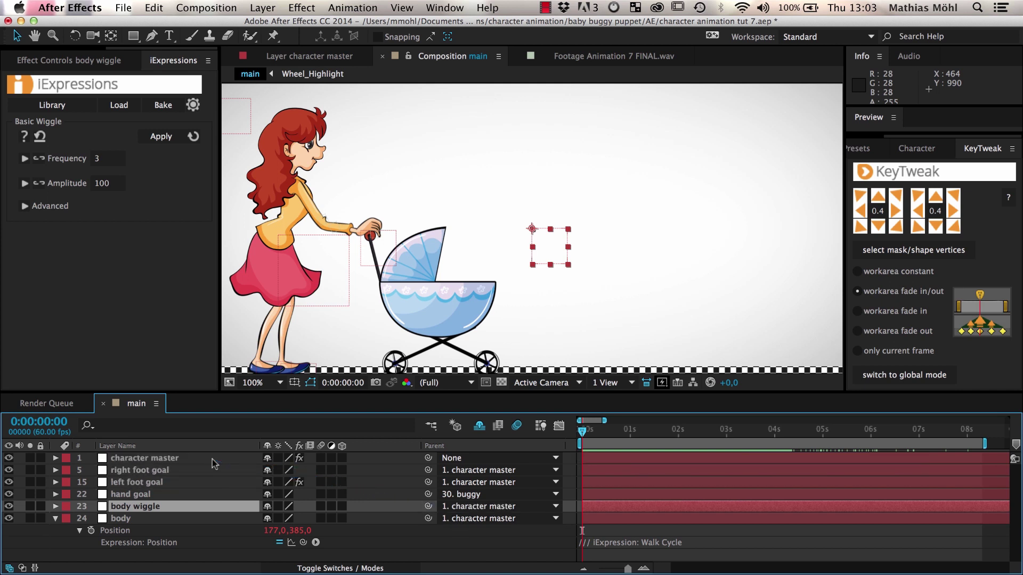
left_click(133, 520)
left_click_drag(428, 518, 227, 513)
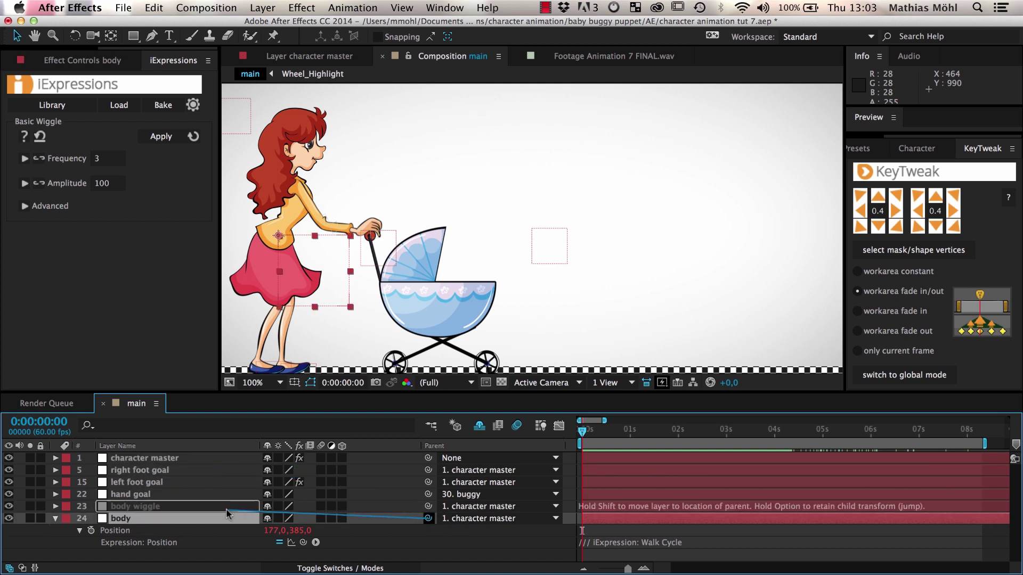
left_click_drag(226, 514, 226, 513)
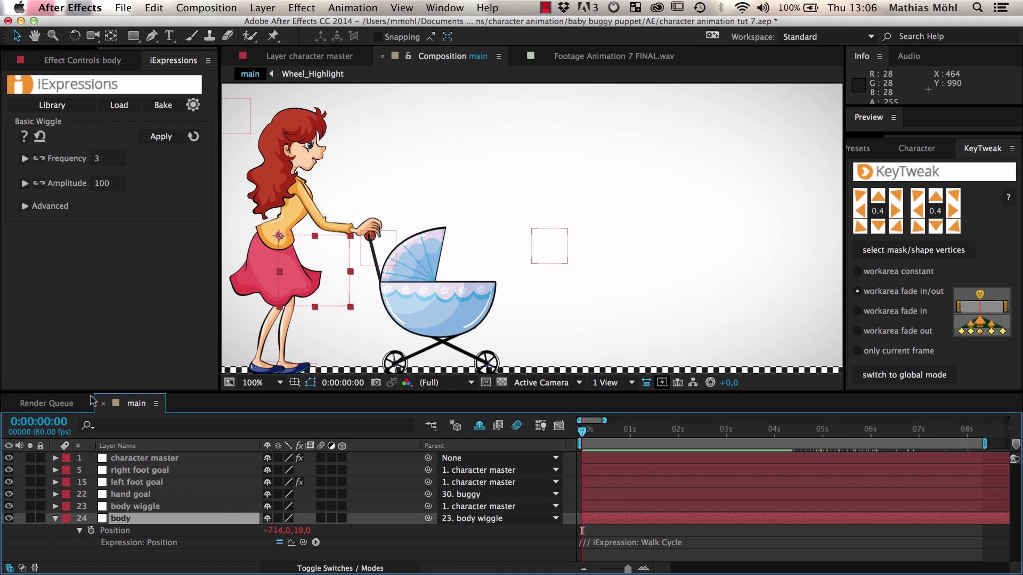
Load the Separate Wiggle 2D expression from the iExpressions library's Wiggles category.
left_click(52, 105)
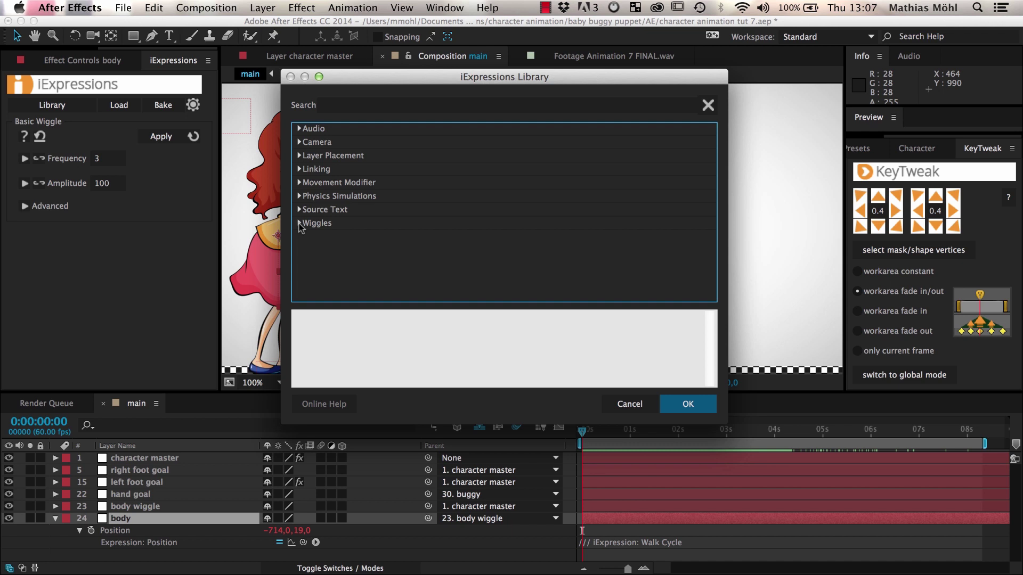
double_click(314, 223)
scroll(376, 210, "down", 1)
scroll(376, 210, "down", 1)
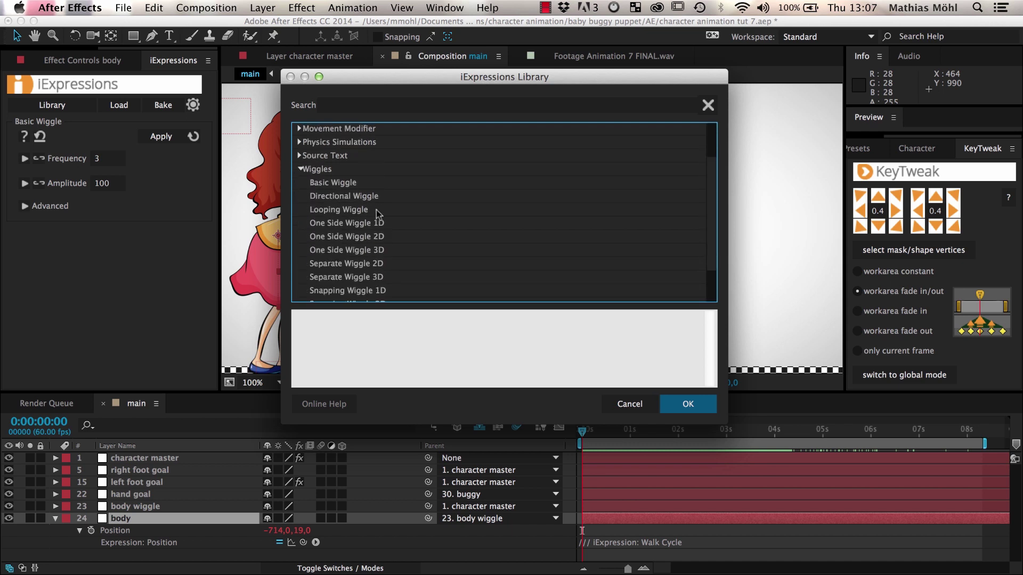
left_click(364, 265)
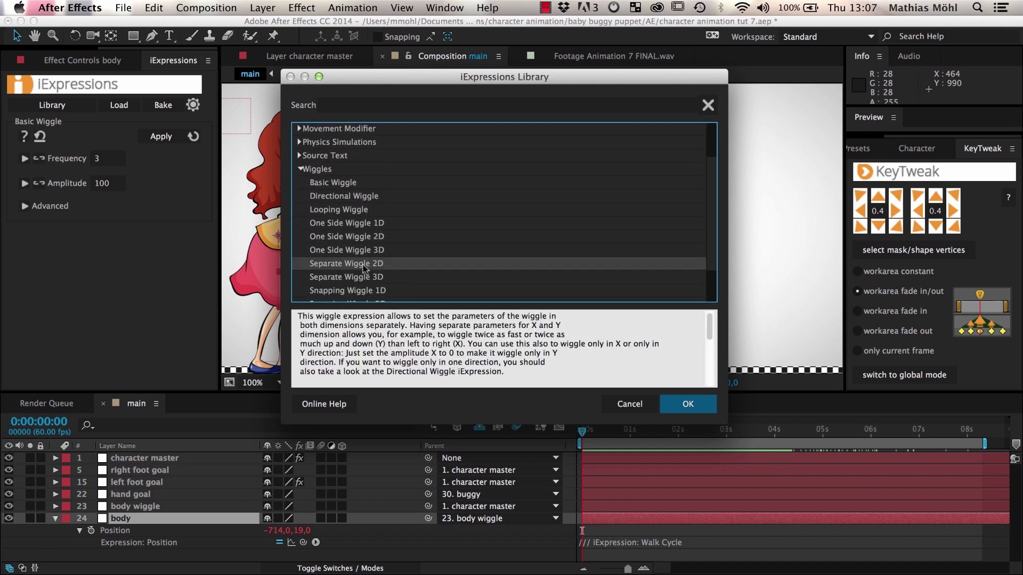
left_click(688, 403)
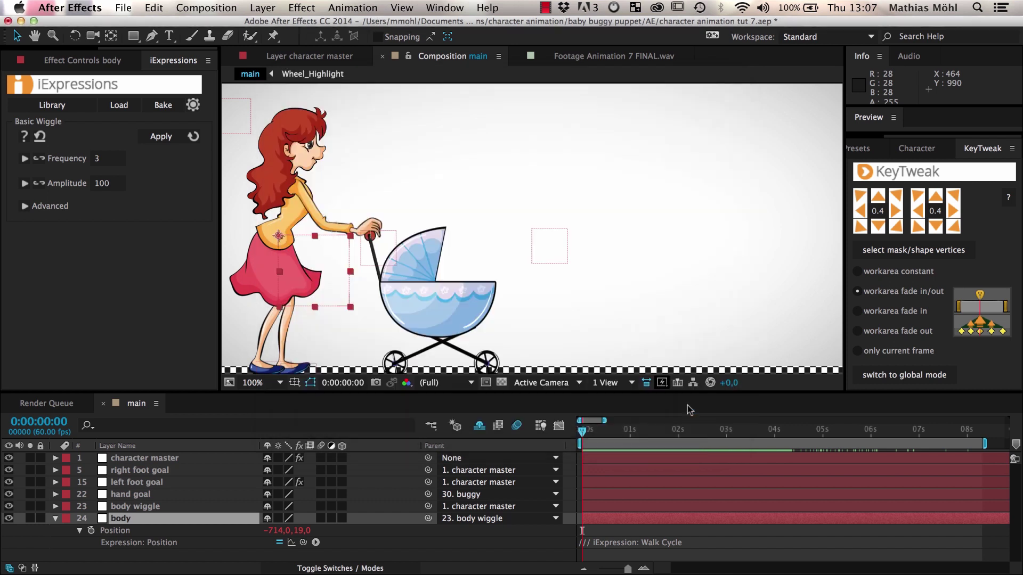
Set the wiggle frequency to 1 and 1 and amplitude to 10 and 1.
left_click(107, 162)
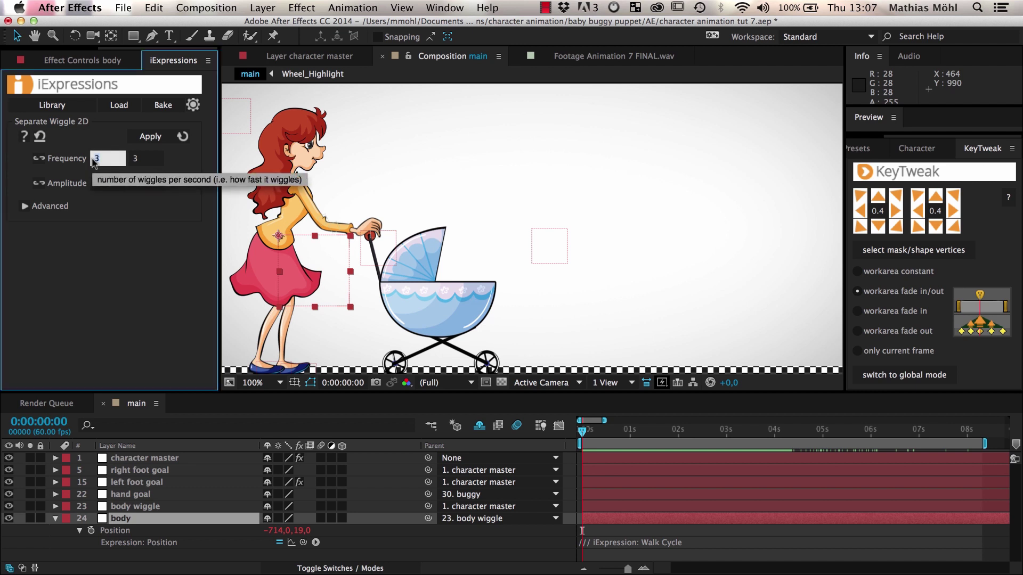
type("1")
key("Tab")
type("1")
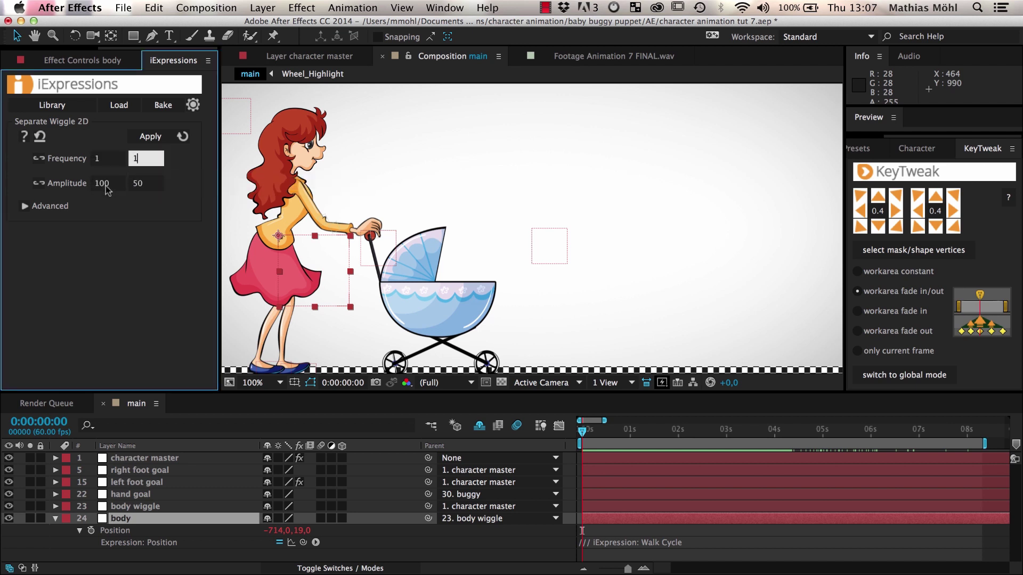
left_click(106, 186)
type("10")
left_click(139, 184)
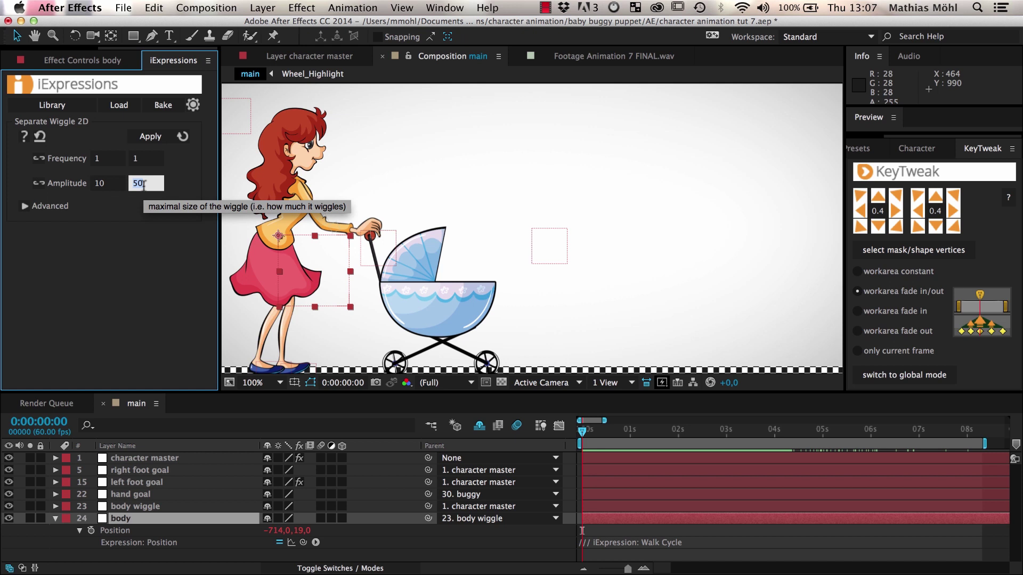
type("1")
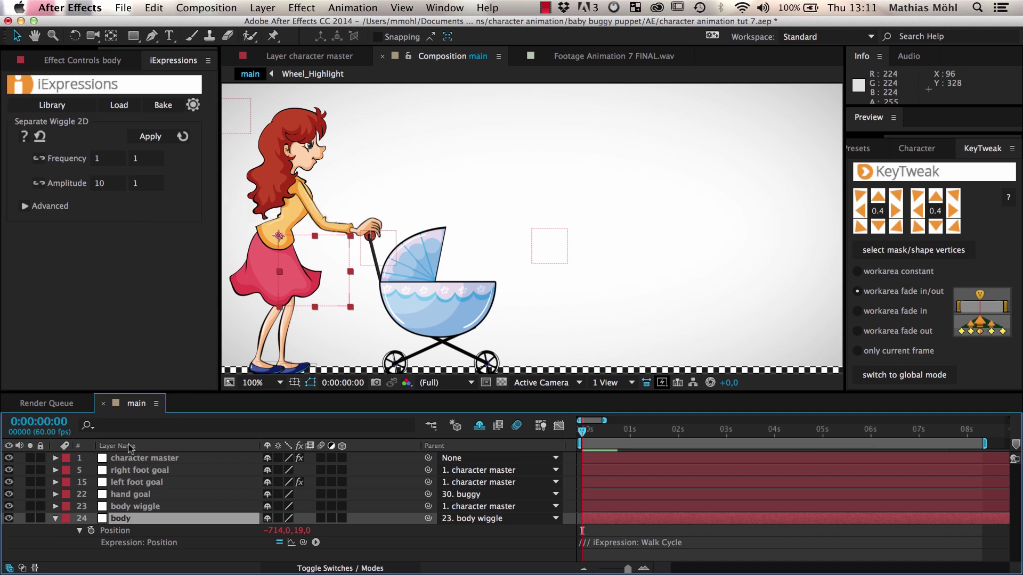
left_click(139, 508)
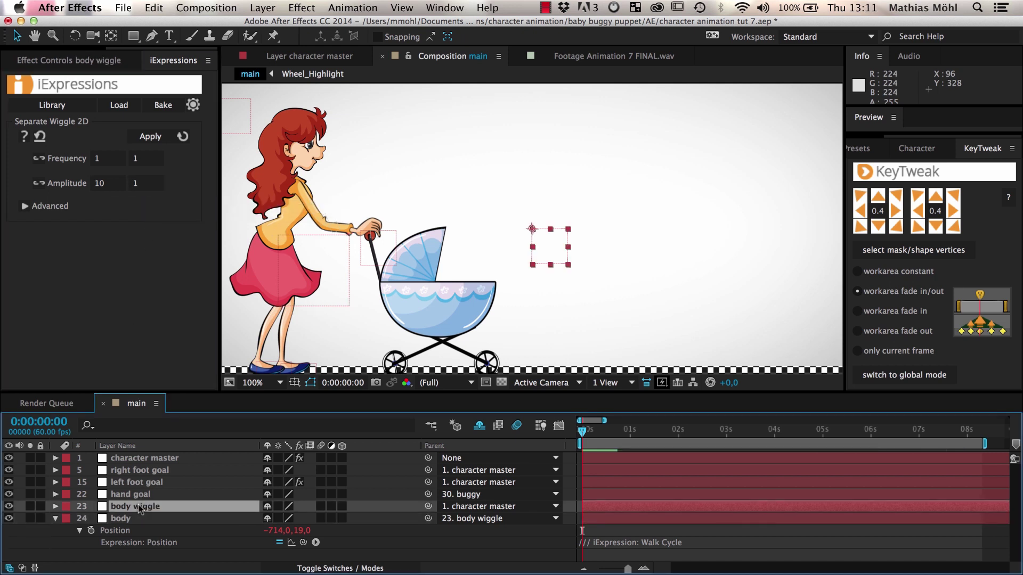
Apply Separate Wiggle 2D to body wiggle's Position and preview the result.
key("p")
left_click(117, 518)
left_click(151, 137)
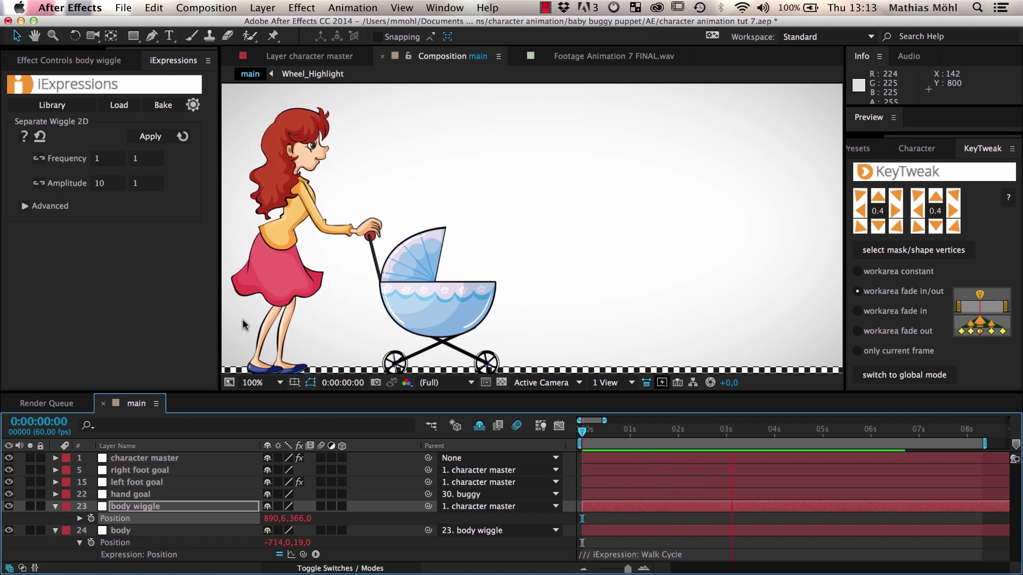
key("space")
Lower the horizontal amplitude to 5 and reapply the wiggle.
left_click(107, 183)
type("5")
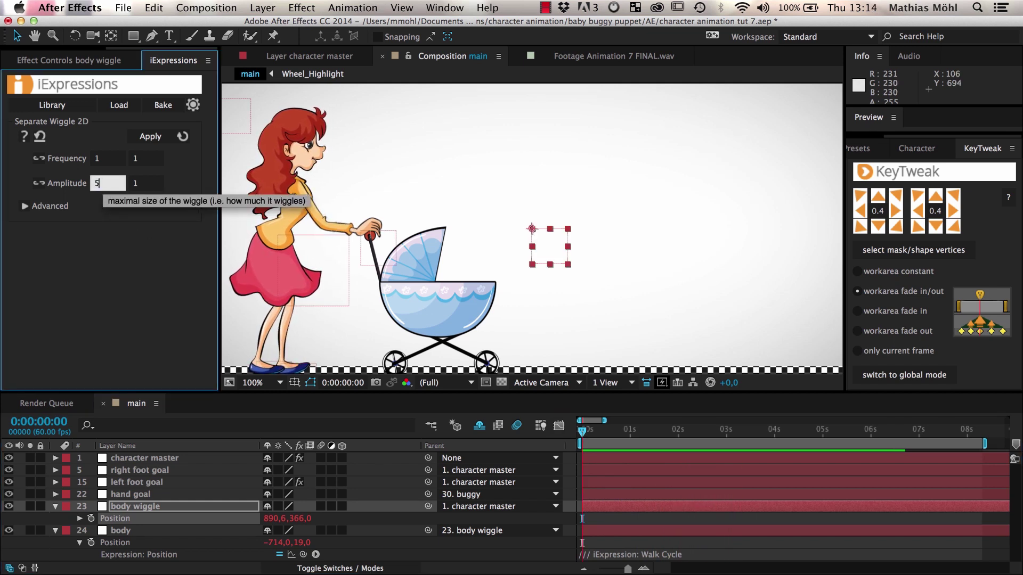
key("Return")
left_click(158, 139)
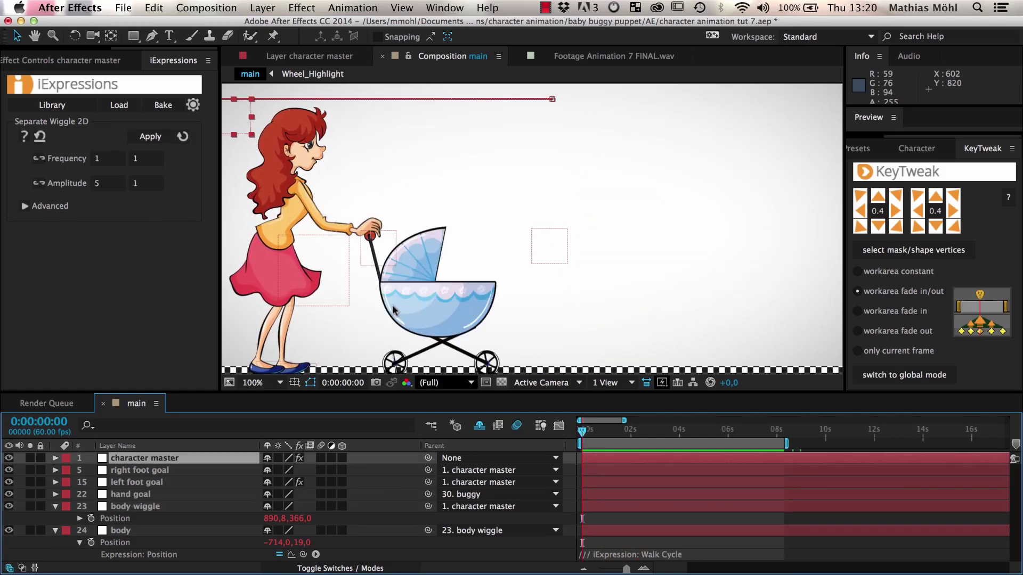
Isolate the skin-tagged layers in the timeline using Zorro Layer Tagger.
left_click(373, 267)
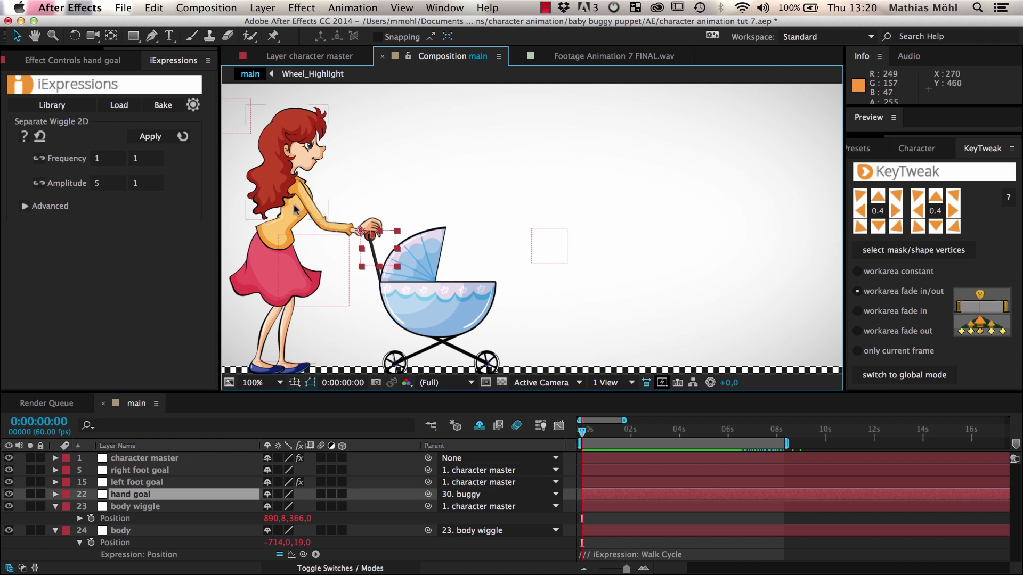
scroll(166, 53, "up", 3)
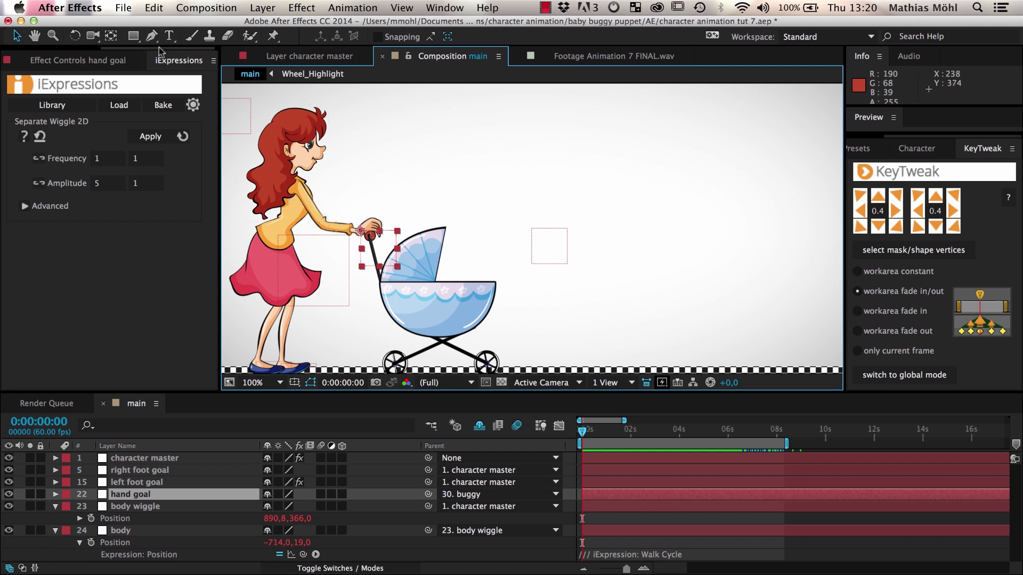
left_click(68, 64)
left_click(73, 113)
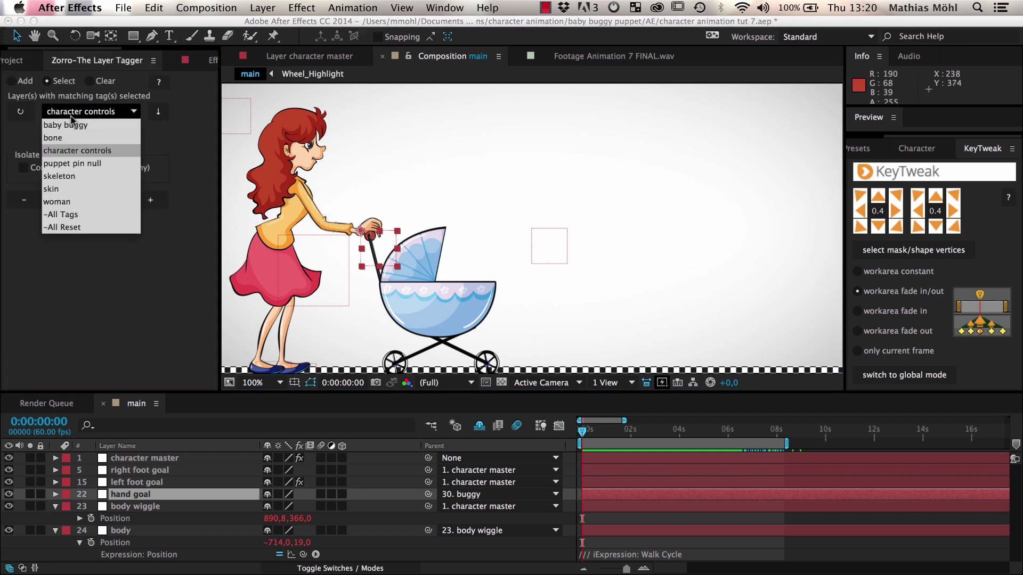
left_click(53, 188)
left_click(63, 197)
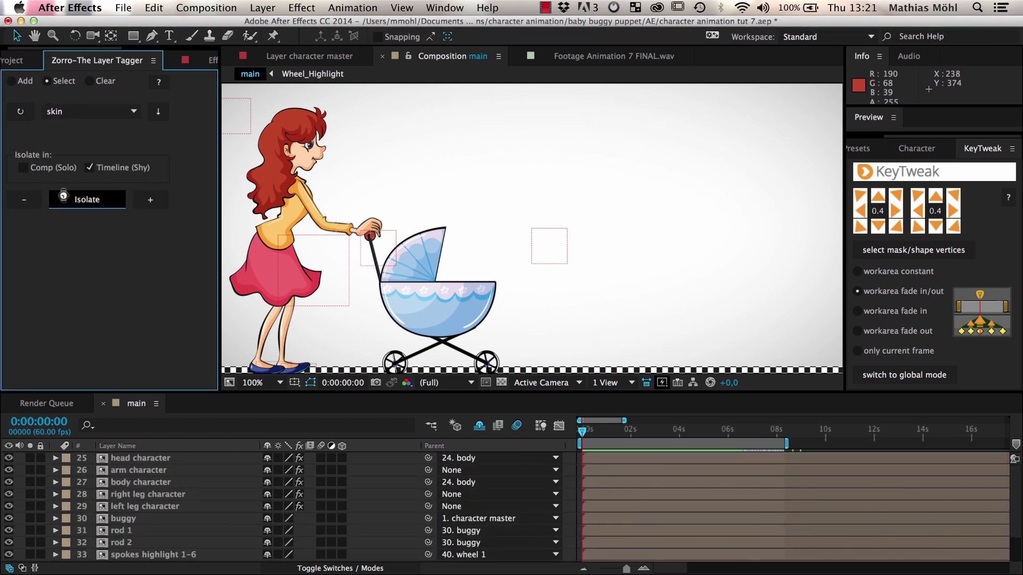
Expand body character's Puppet mesh to list its deform pins.
left_click(133, 482)
key("e")
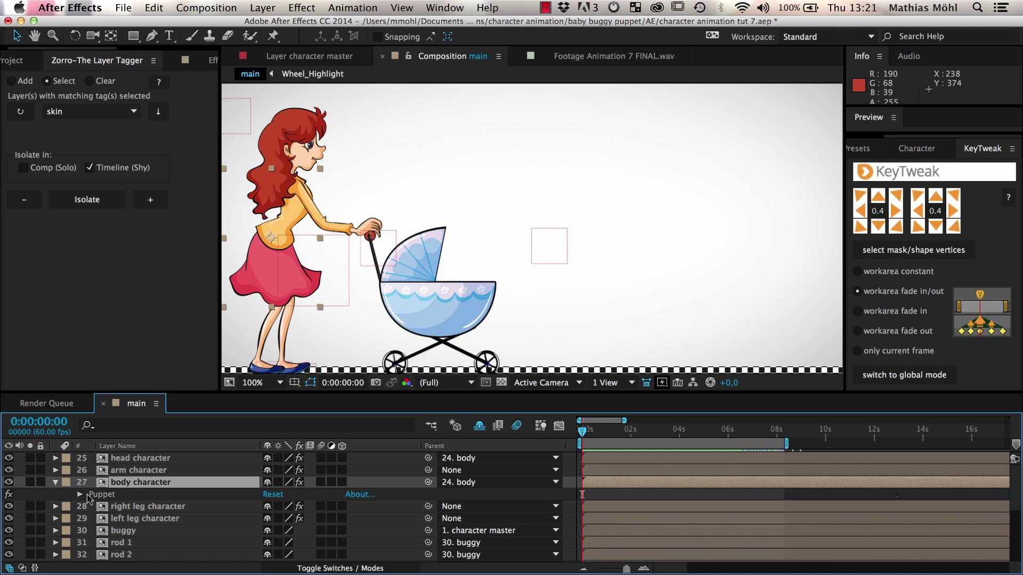
left_click(113, 530)
left_click(92, 531)
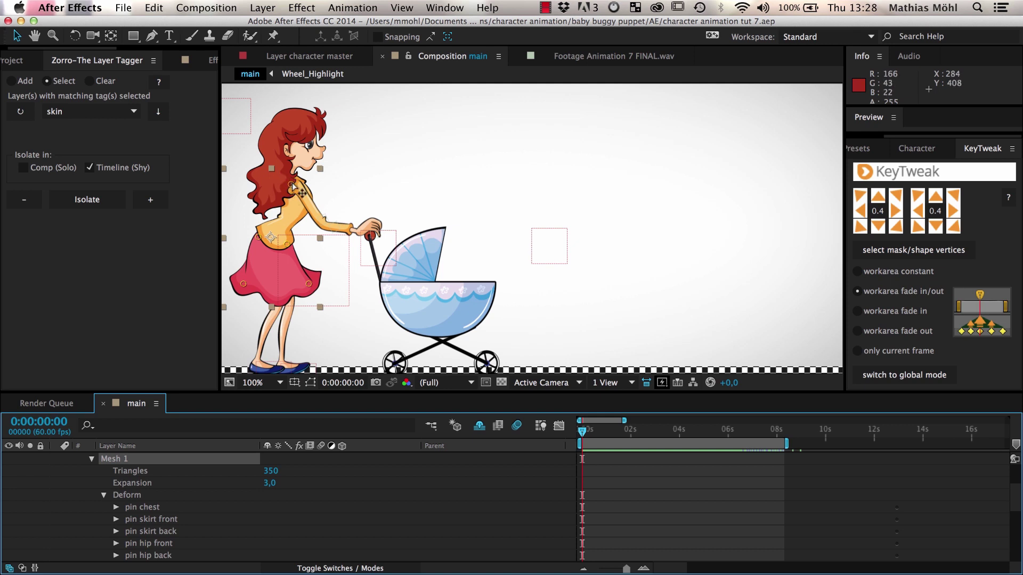
Place a puppet pin on the chest, name it 'pin breathing', and show its Position keyframes.
key("super+p")
left_click(308, 196)
left_click(150, 507)
key("Return")
type("pin breathing")
key("Return")
key("u")
Raise the chest pin at frame 35 and paste the first keyframe at 1:00 to close the breath.
left_click_drag(583, 437, 596, 432)
left_click_drag(308, 197, 313, 193)
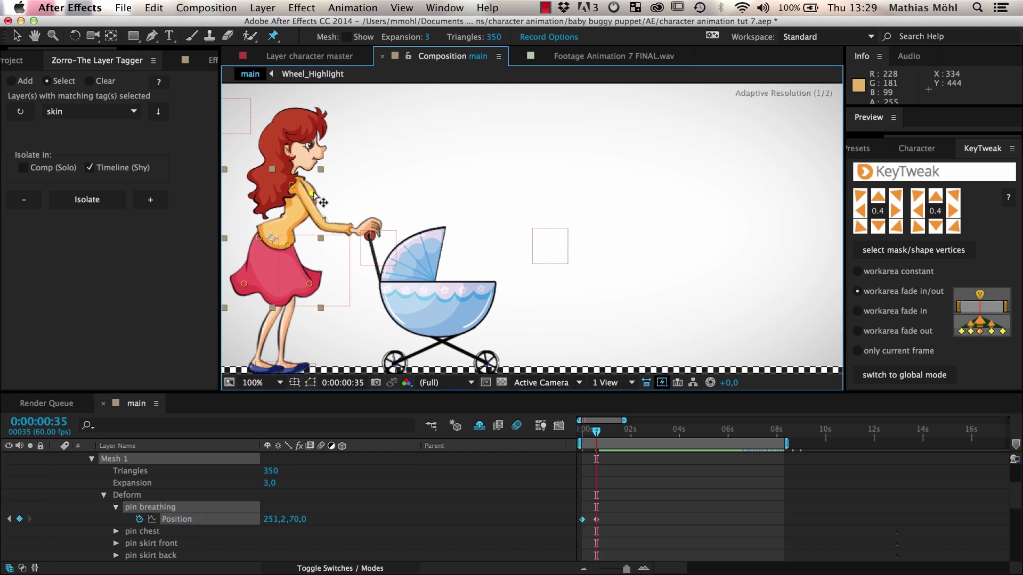
left_click_drag(596, 432, 606, 432)
left_click(583, 520)
key("super+c")
key("super+v")
left_click(582, 436)
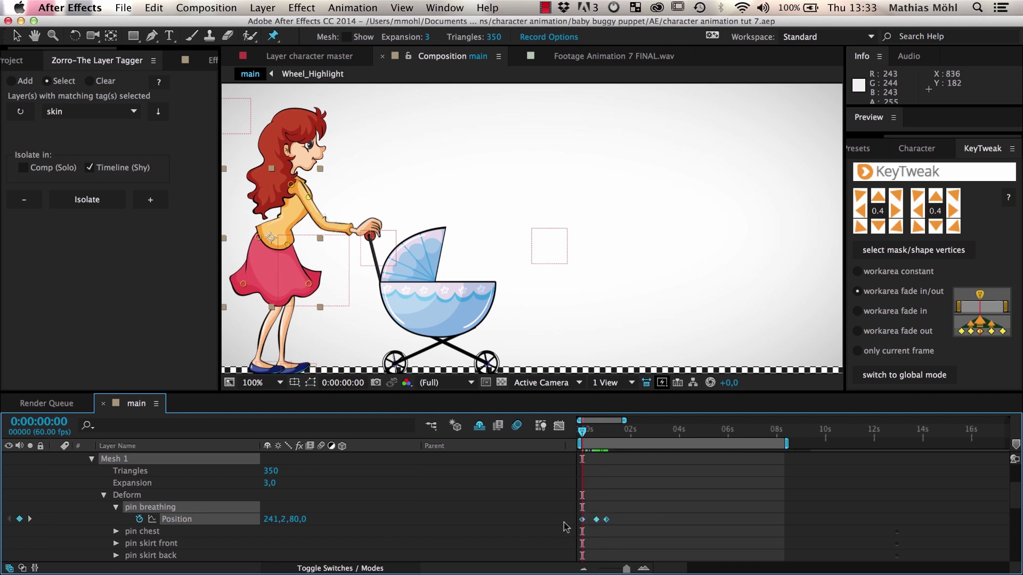
Paste the breath keyframes at 1:28, 3:04, 4:44 and 6:14, then undo the extra pastes.
left_click(636, 436)
left_click(619, 435)
key("super+v")
left_click(657, 433)
key("super+v")
left_click(697, 433)
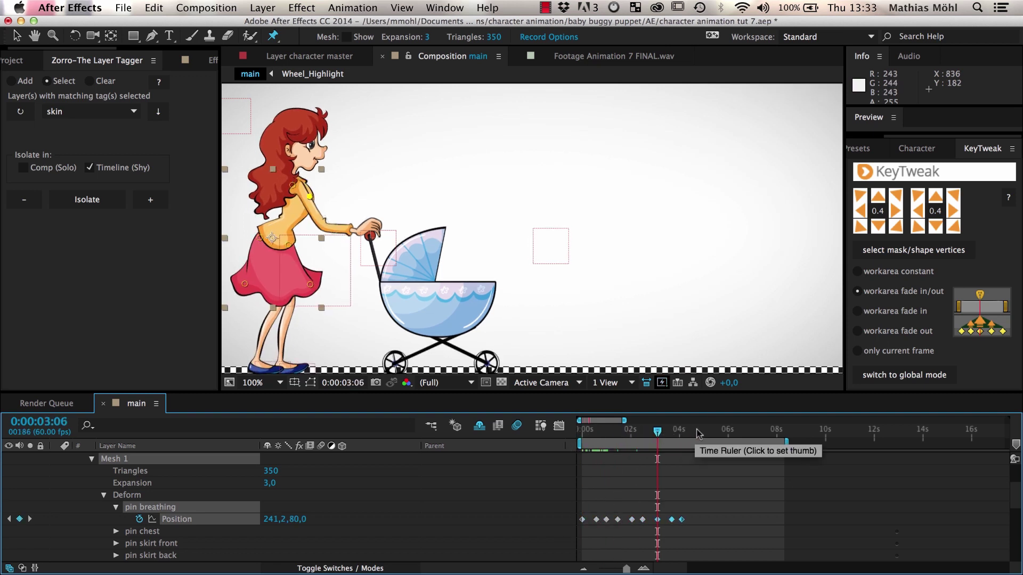
key("super+v")
left_click(743, 433)
key("super+v")
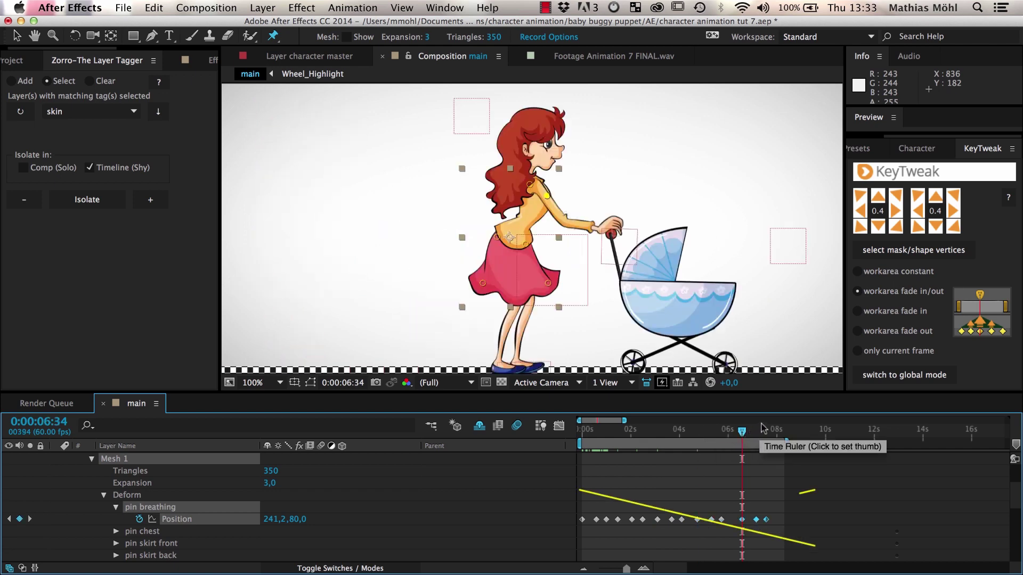
left_click(787, 432)
key("super+z")
key("super+z")
key("super+z")
key("super+z")
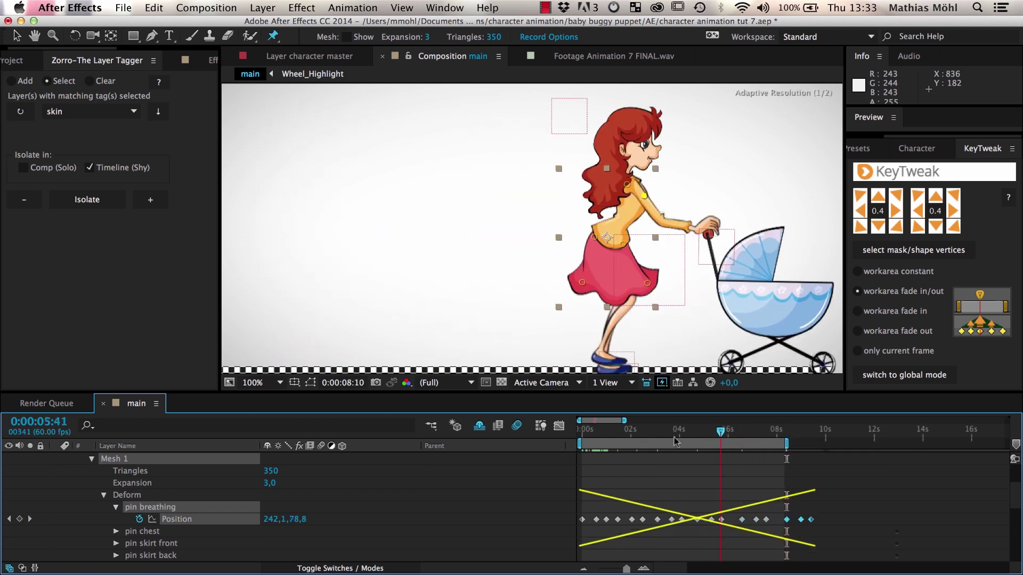
Apply the Movement Modifier Loop iExpression to pin breathing's Position.
scroll(120, 60, "down", 2)
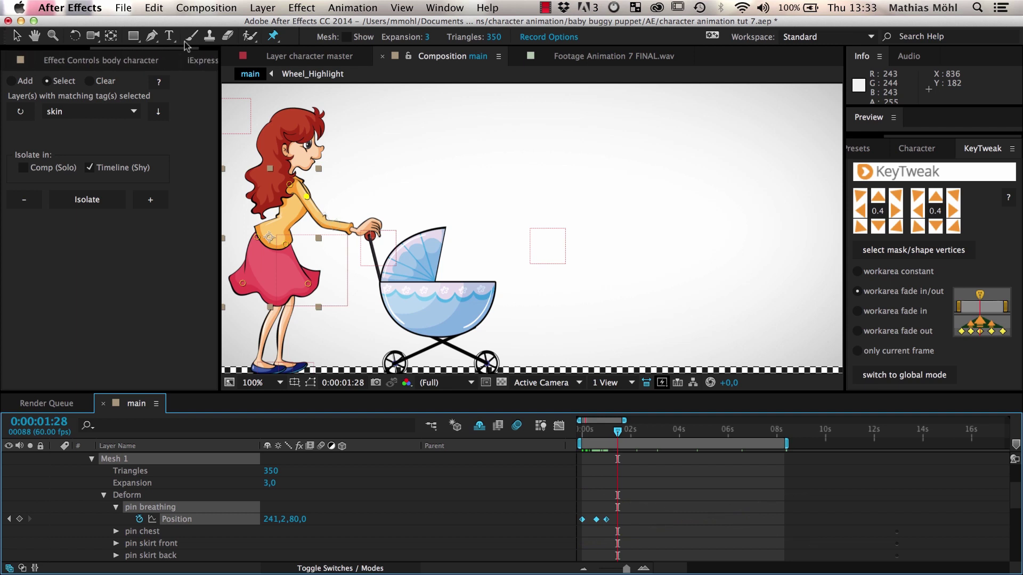
left_click(173, 61)
left_click(52, 105)
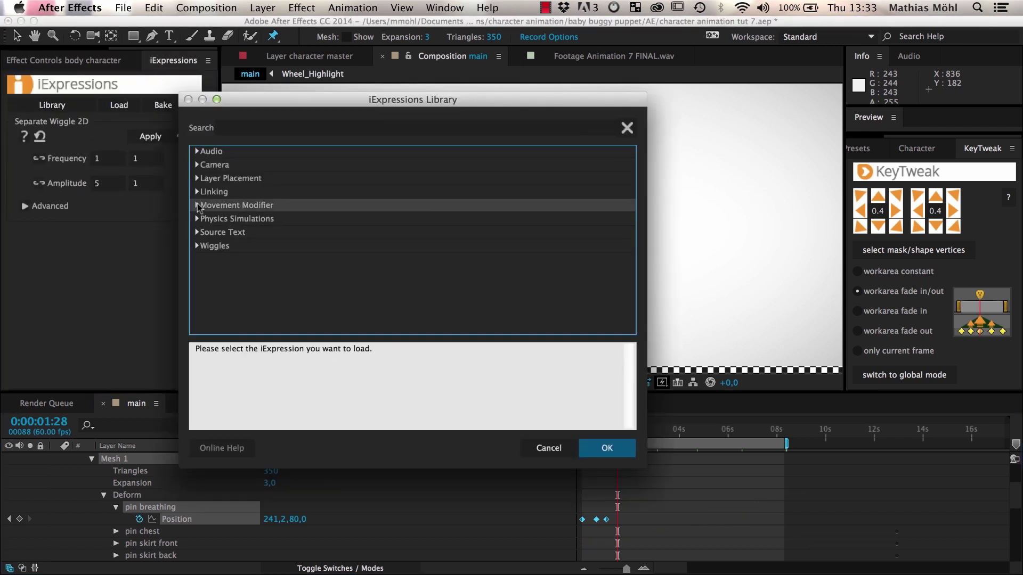
left_click(198, 207)
left_click(216, 220)
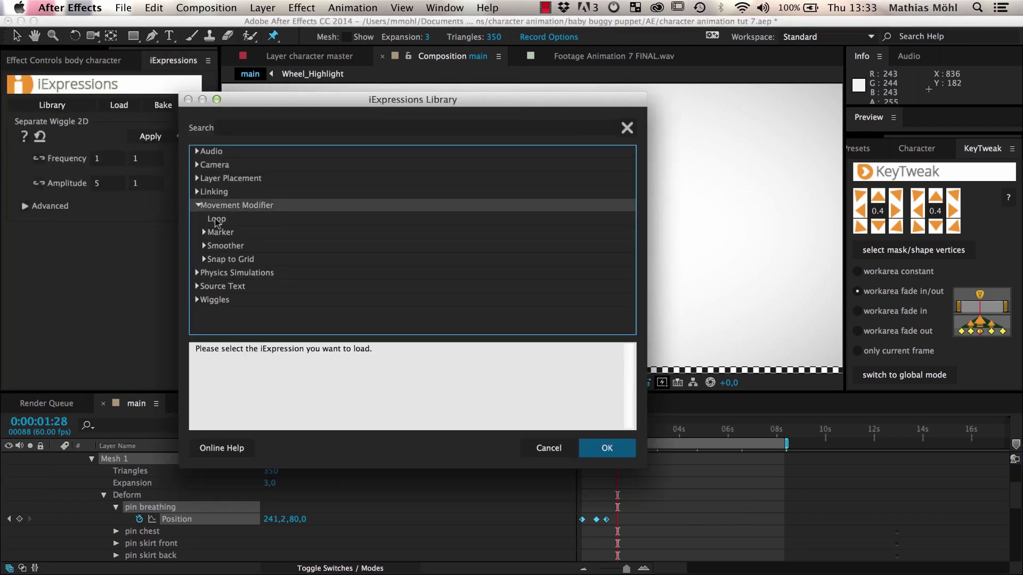
left_click(607, 448)
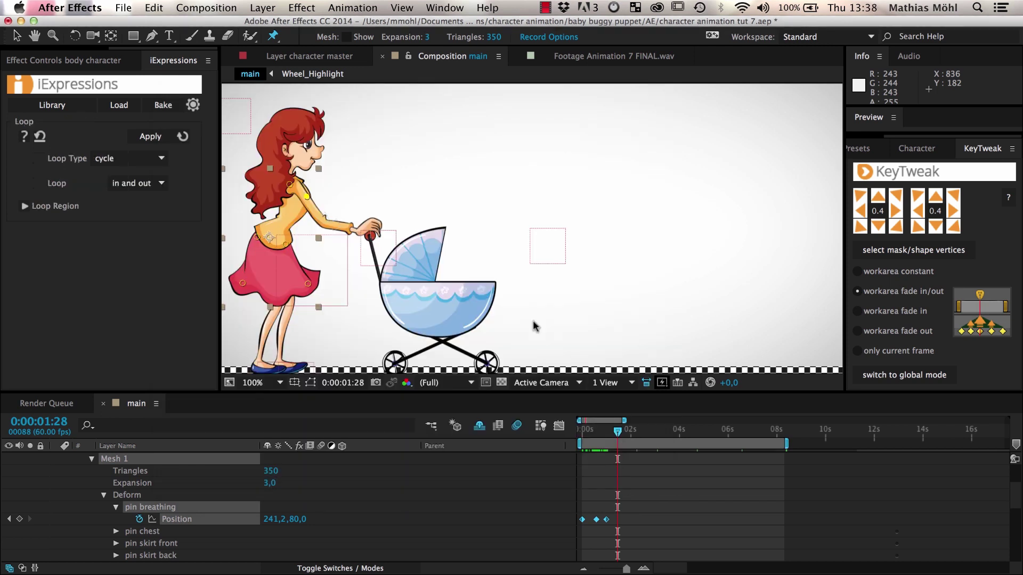
left_click(174, 518)
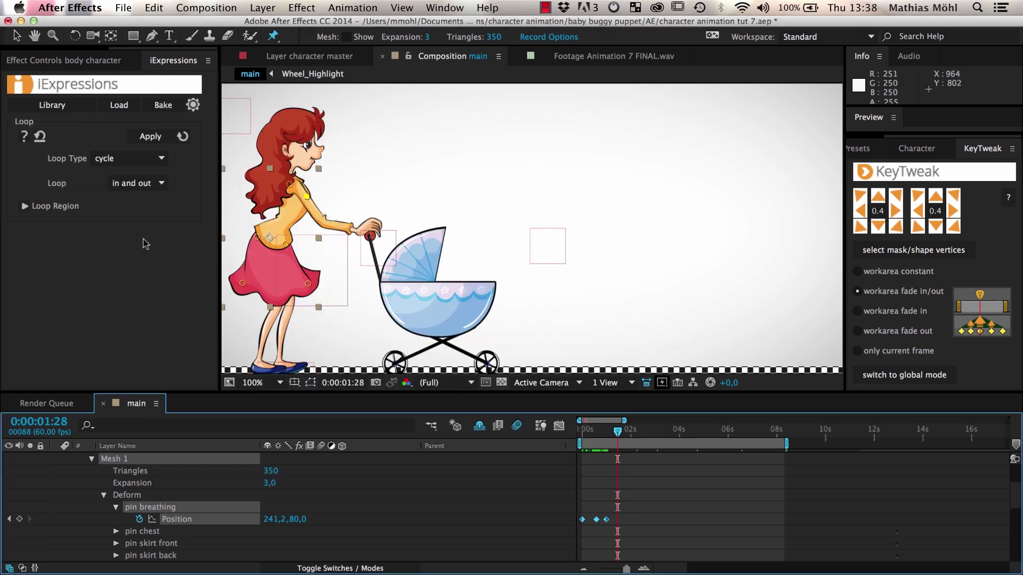
left_click(149, 137)
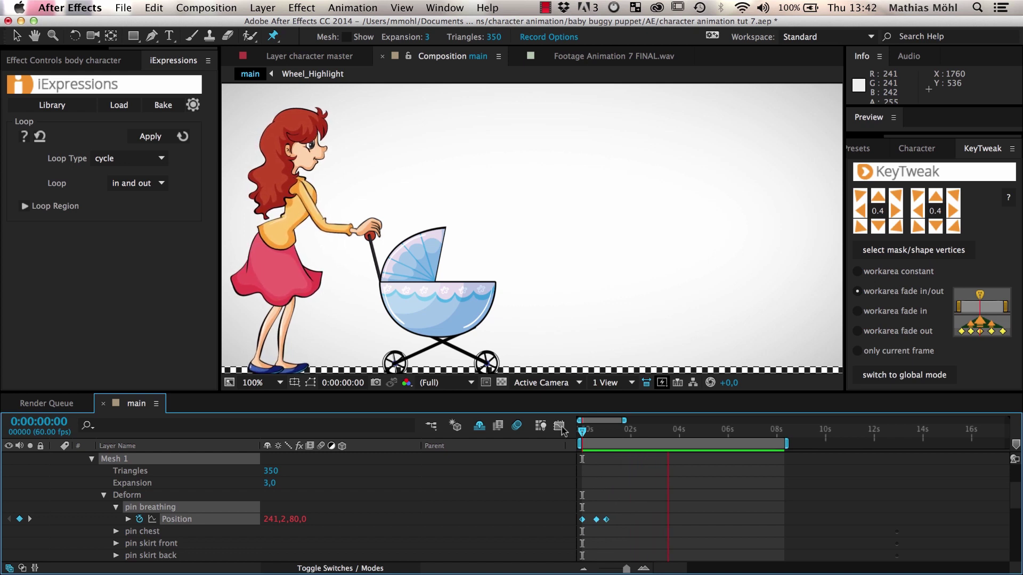
Keep the Loop type set to cycle, then select the head character layer.
key("space")
left_click(161, 158)
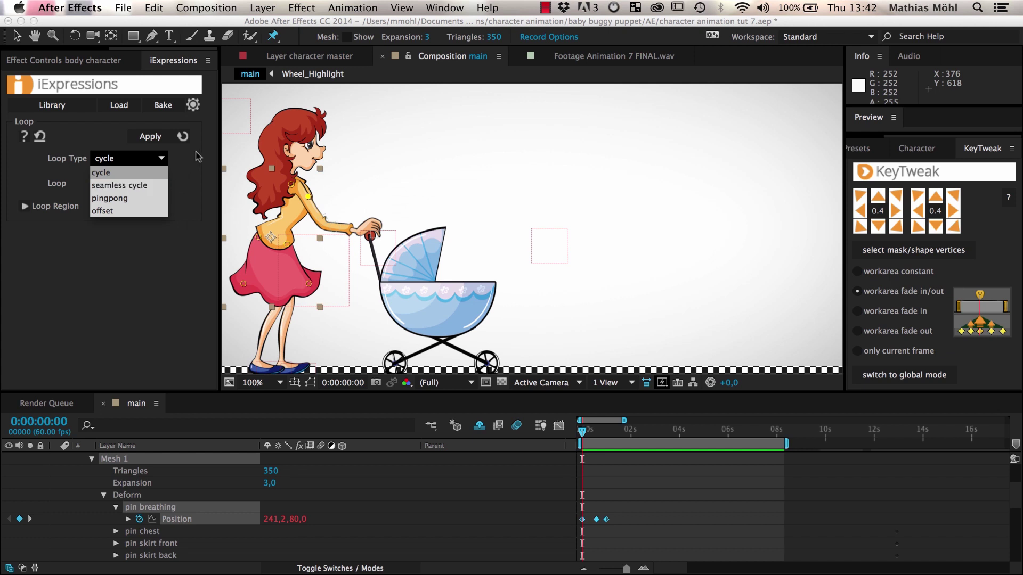
left_click(197, 169)
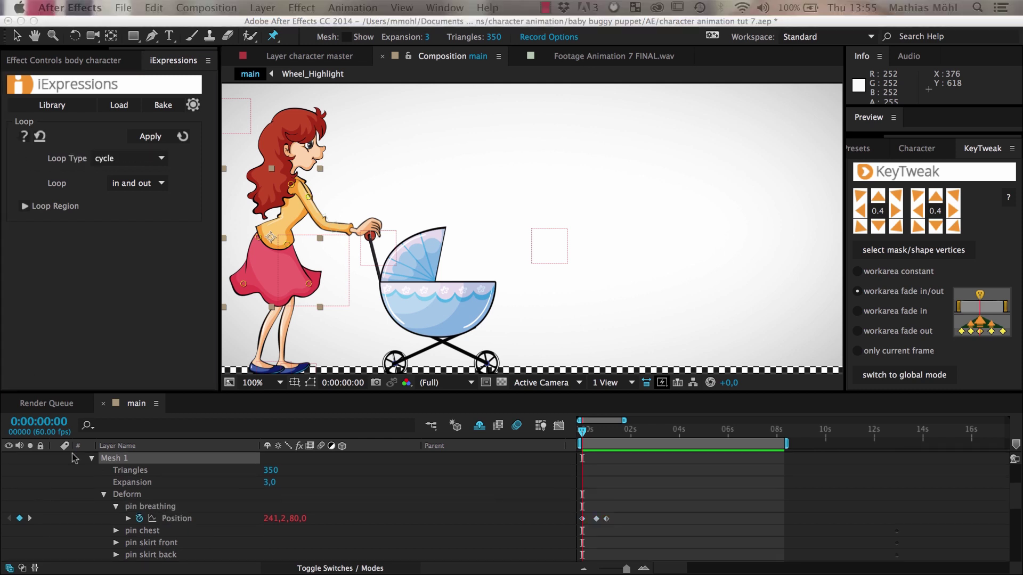
scroll(114, 494, "up", 3)
left_click(128, 460)
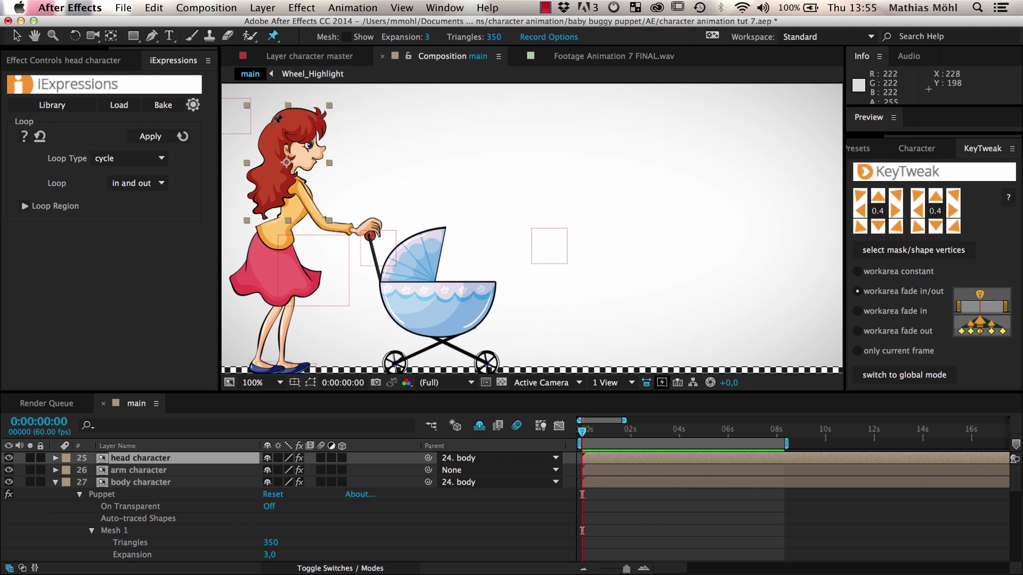
Pin the head at the chin, the forehead, and the hair near the shoulder.
left_click(302, 163)
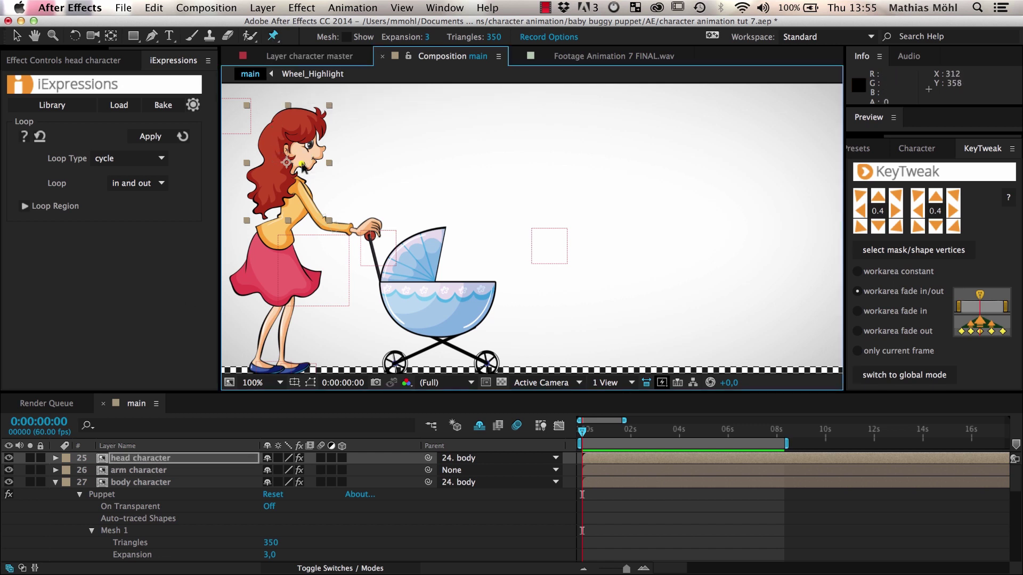
left_click(302, 134)
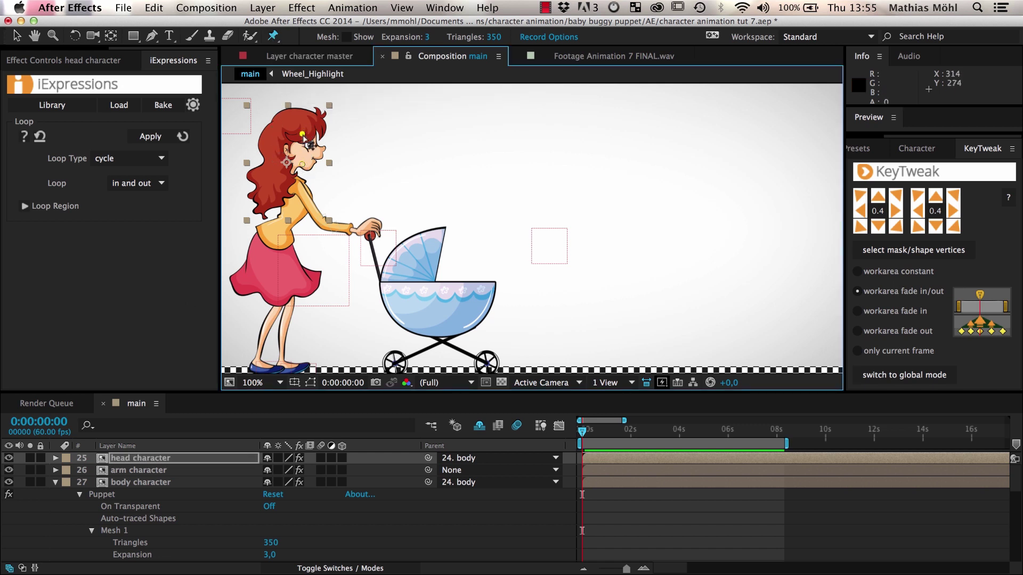
left_click(262, 204)
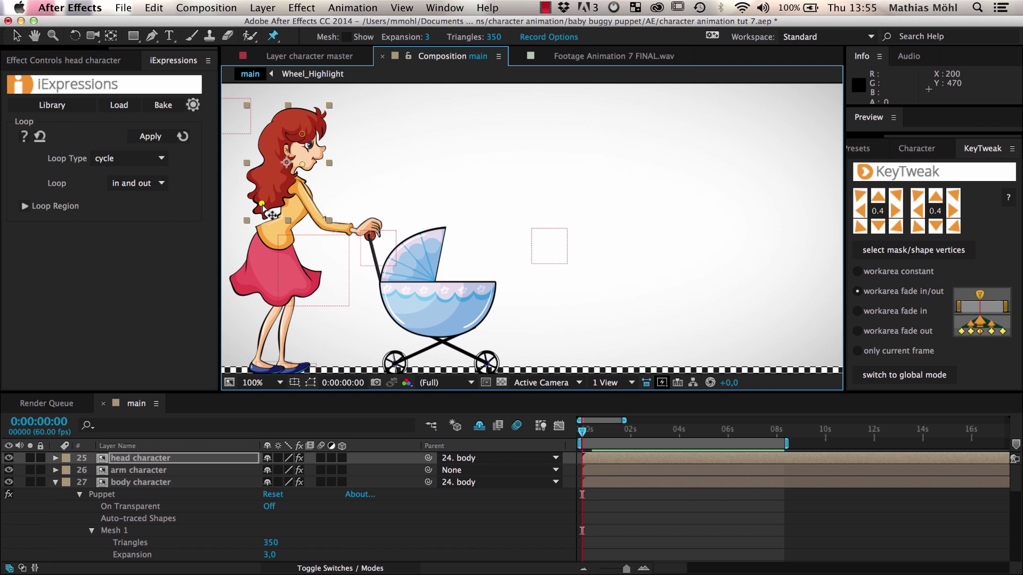
Rename head character's third puppet pin to 'hair tips pin'.
left_click(159, 460)
key("e")
left_click(79, 470)
left_click(91, 506)
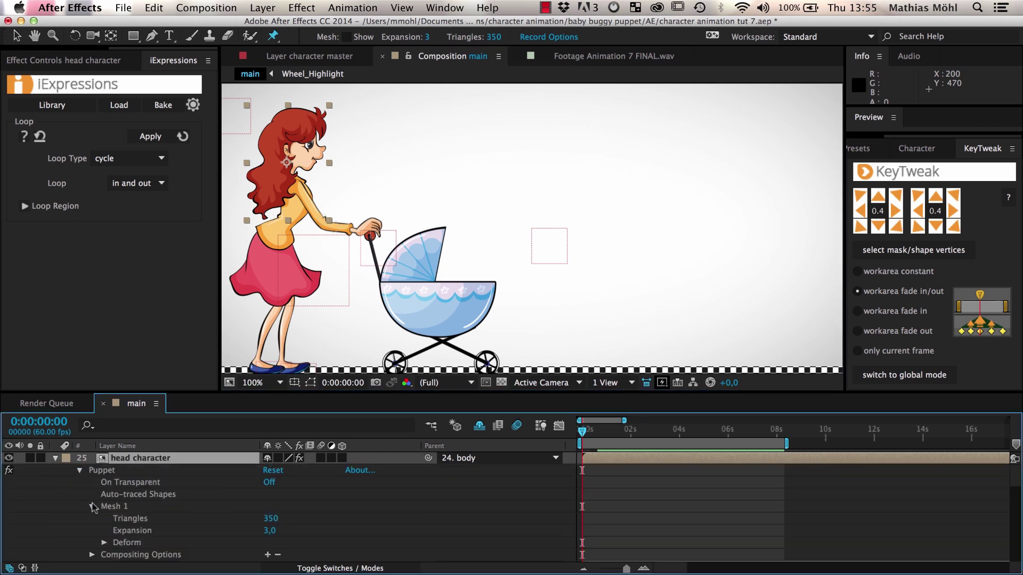
left_click(104, 543)
left_click(149, 532)
key("Return")
type("ha")
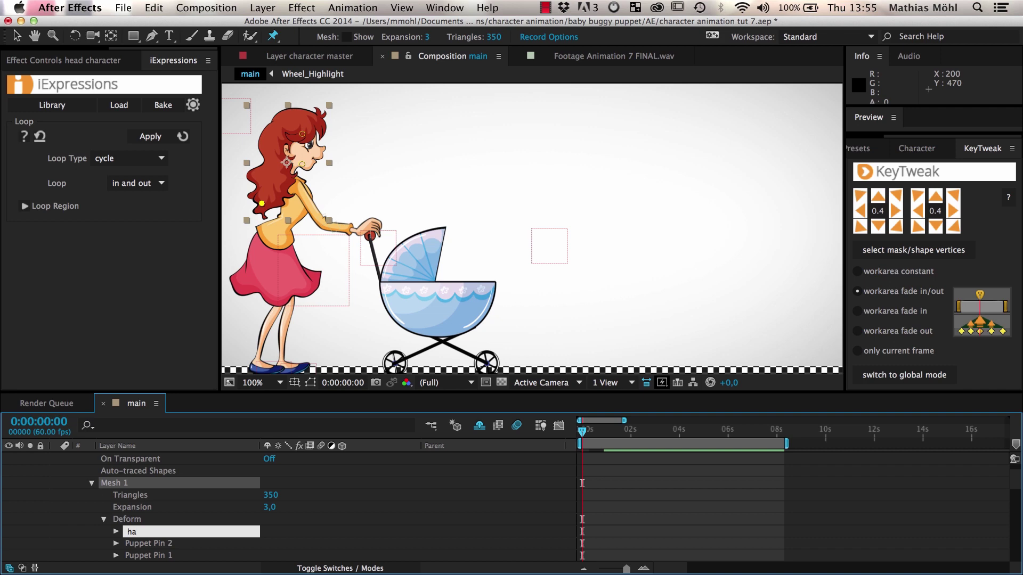
key("Return")
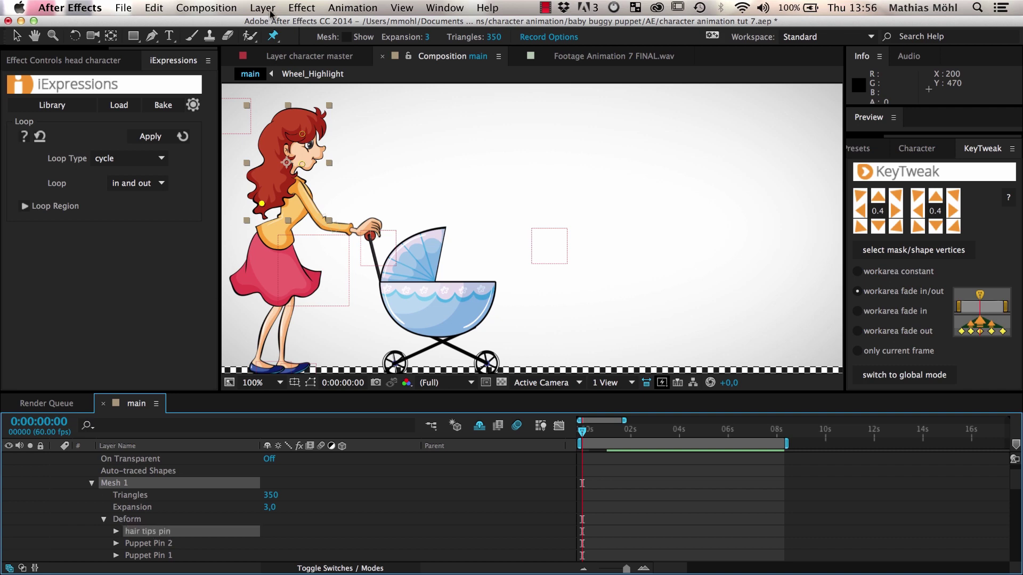
Create a new null object layer and begin renaming it.
left_click(271, 14)
mouse_move(277, 24)
left_click(479, 83)
key("Return")
Name the null 'hair tips extra pin', move it onto the hair tips, and parent it to head character.
type("hair tips extra pin")
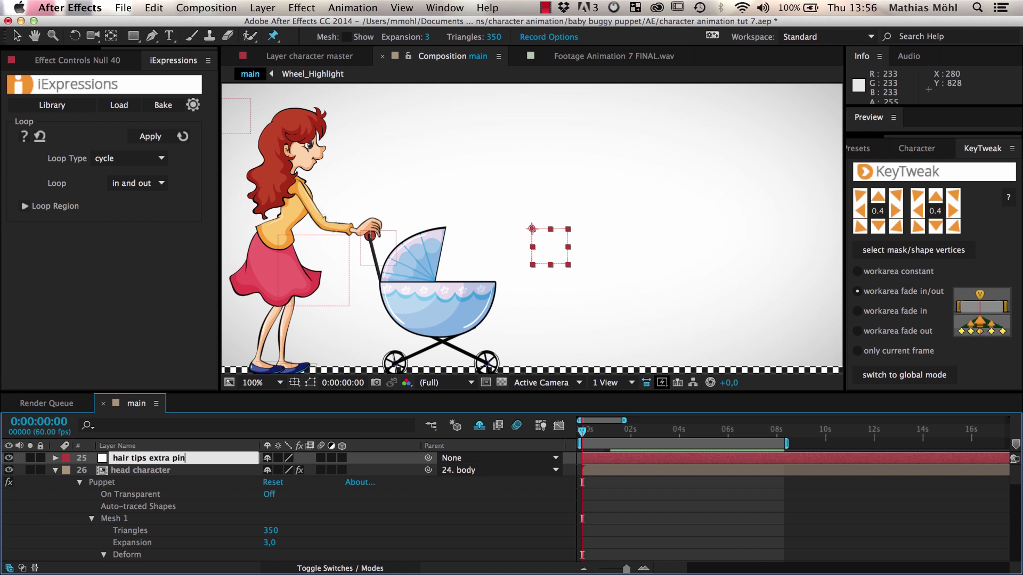
key("Return")
key("v")
left_click_drag(532, 228, 261, 209)
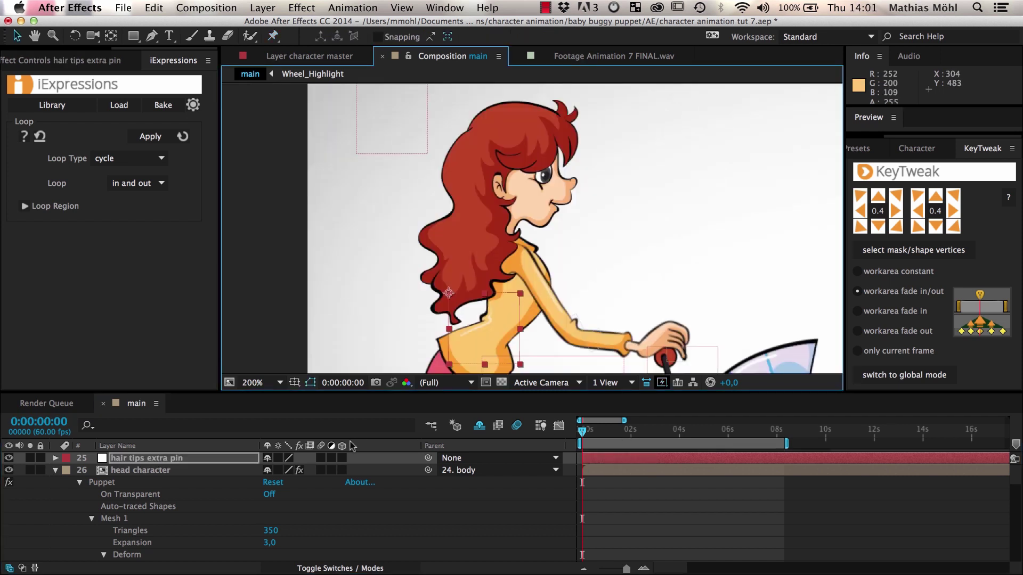
left_click(258, 461)
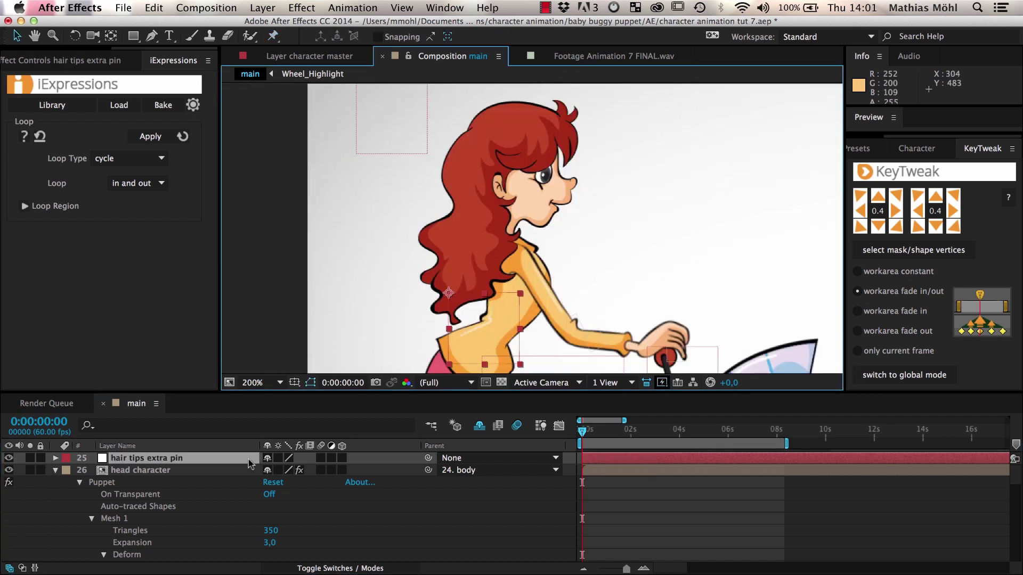
left_click_drag(248, 473, 249, 472)
left_click(76, 110)
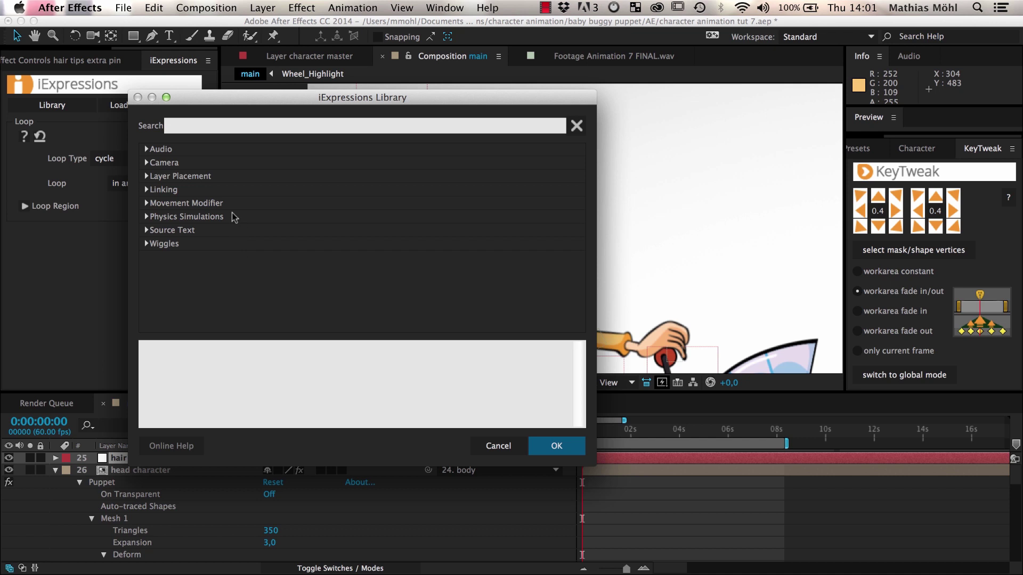
Find 'soft' in the iExpressions Library and load Softlink Puppet Pin To Layers into a widened panel.
type("soft")
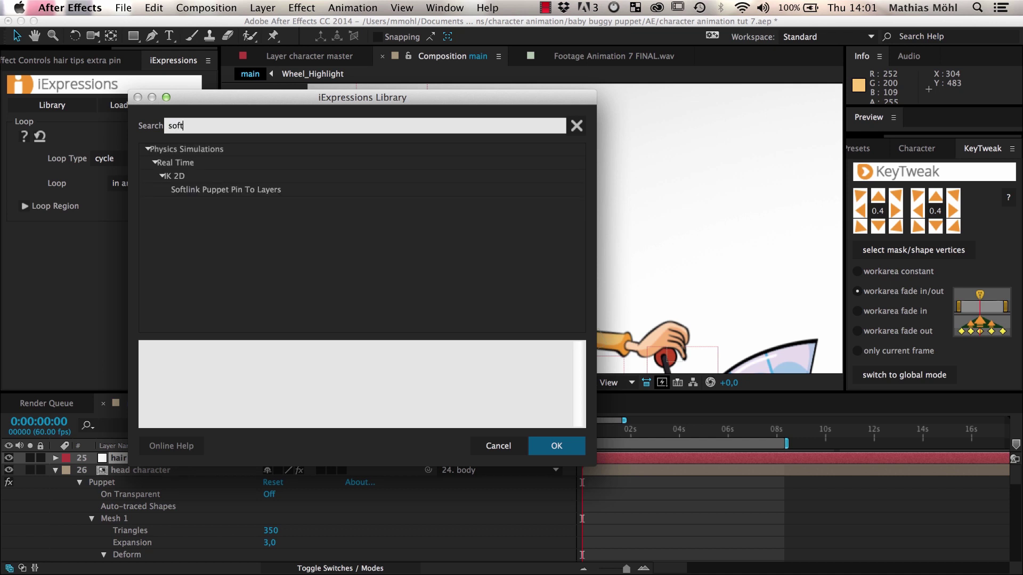
left_click(207, 191)
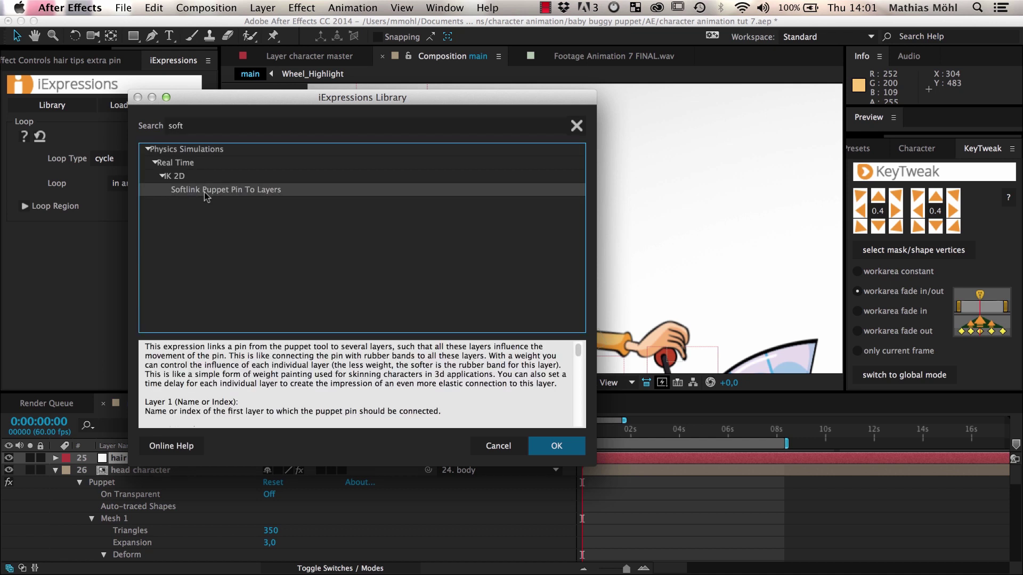
left_click(576, 448)
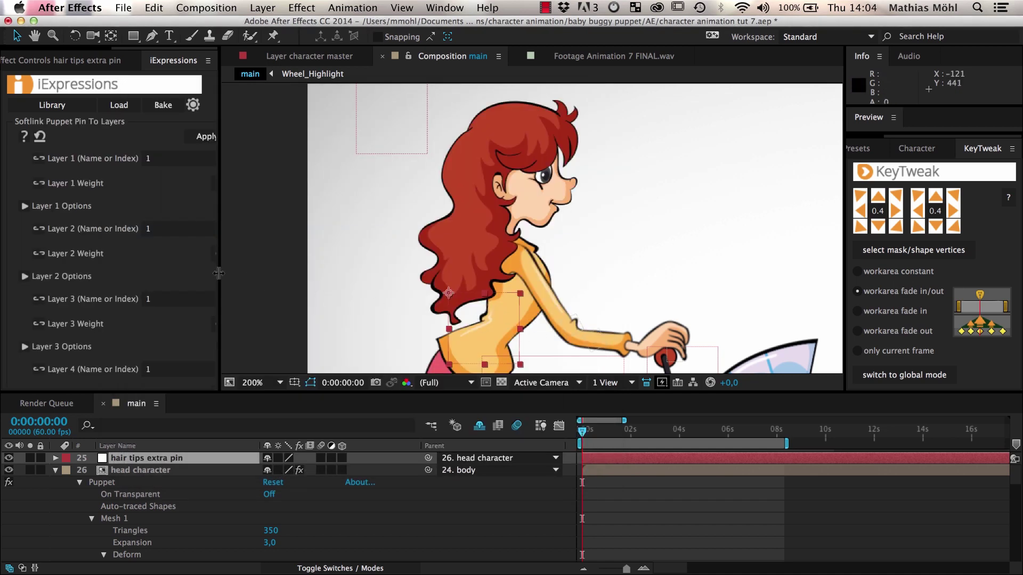
left_click_drag(218, 274, 280, 278)
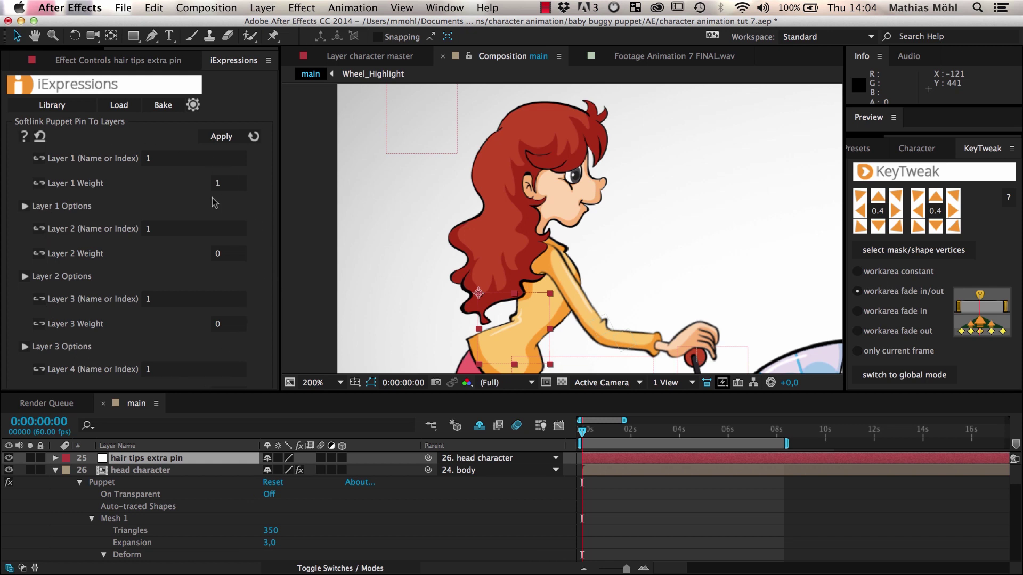
Set Layer 1 to 'hair tips extra pin' with a 4-frame time delay.
left_click(24, 206)
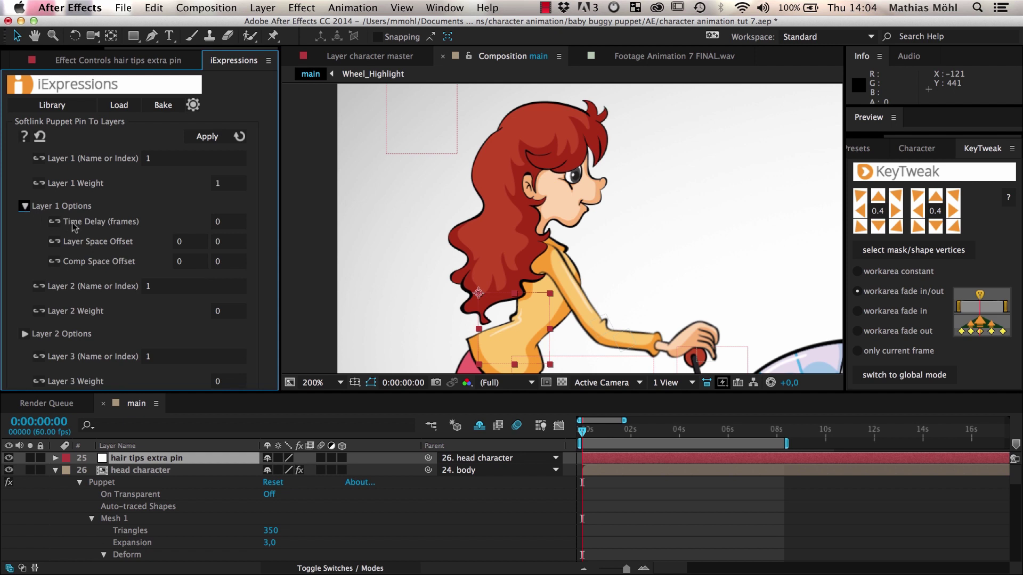
left_click(157, 162)
type("hair tips extra pin")
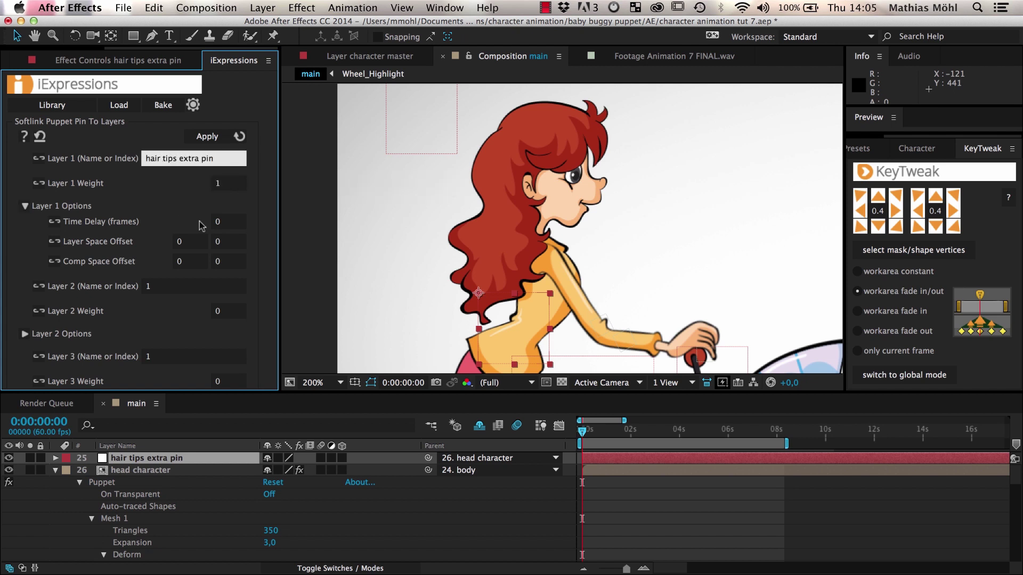
left_click(222, 224)
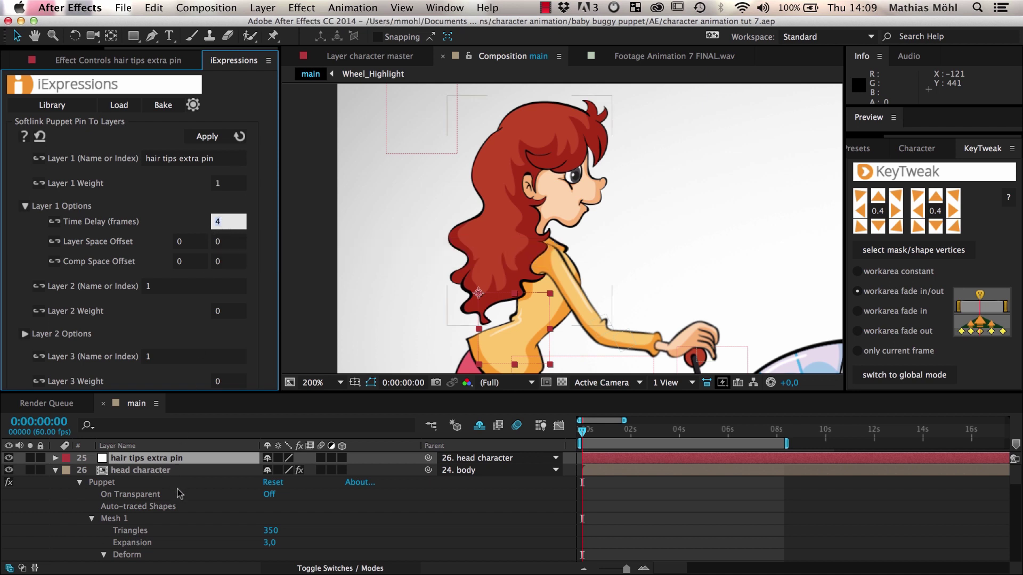
Apply the softlink expression to the hair tips pin's Position property.
scroll(118, 524, "down", 5)
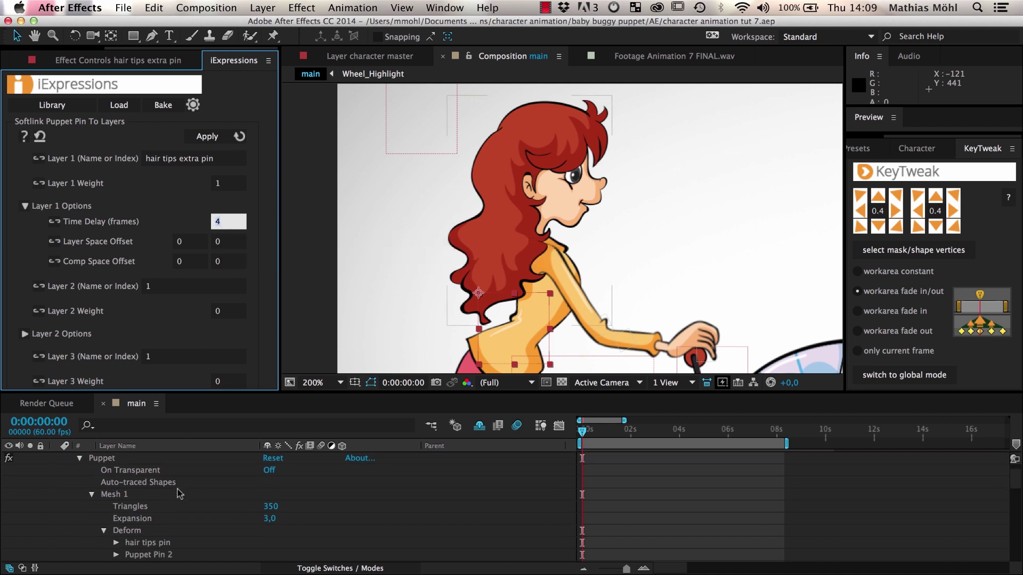
left_click(116, 507)
left_click(168, 519)
left_click(208, 137)
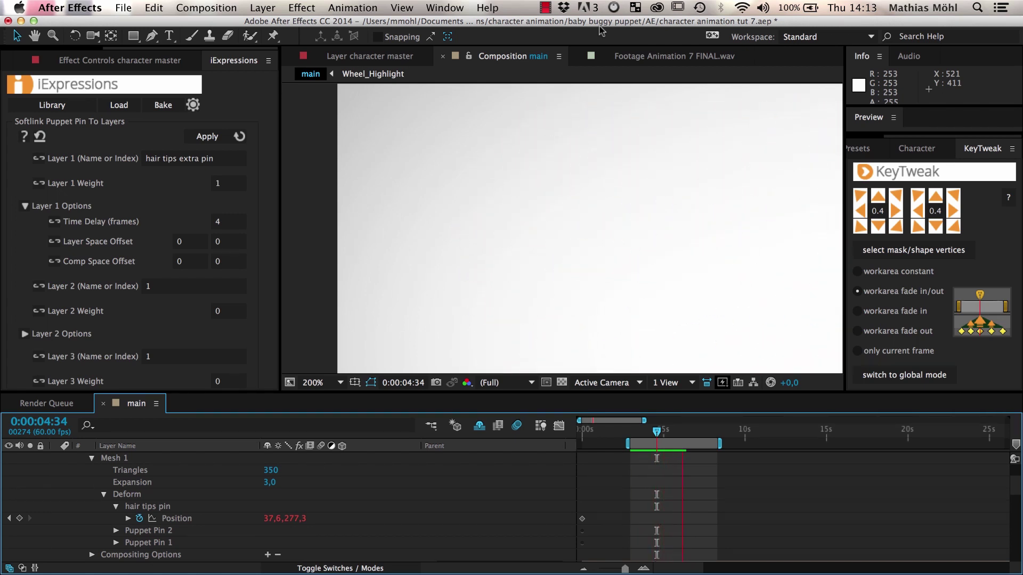
Reapply the softlink with an 8-frame Layer 1 time delay and preview the animation.
key("space")
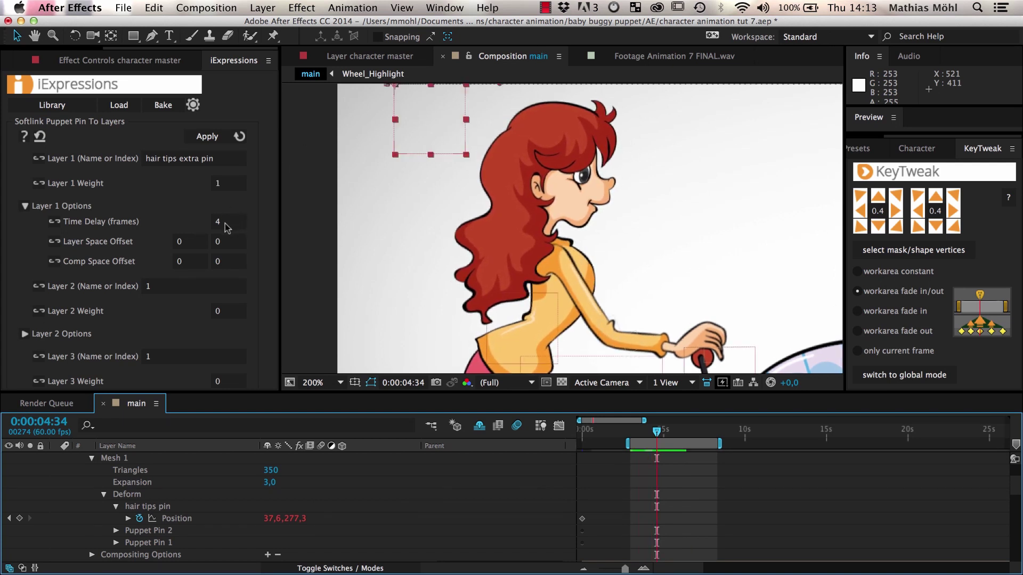
left_click(226, 223)
type("8")
left_click(207, 136)
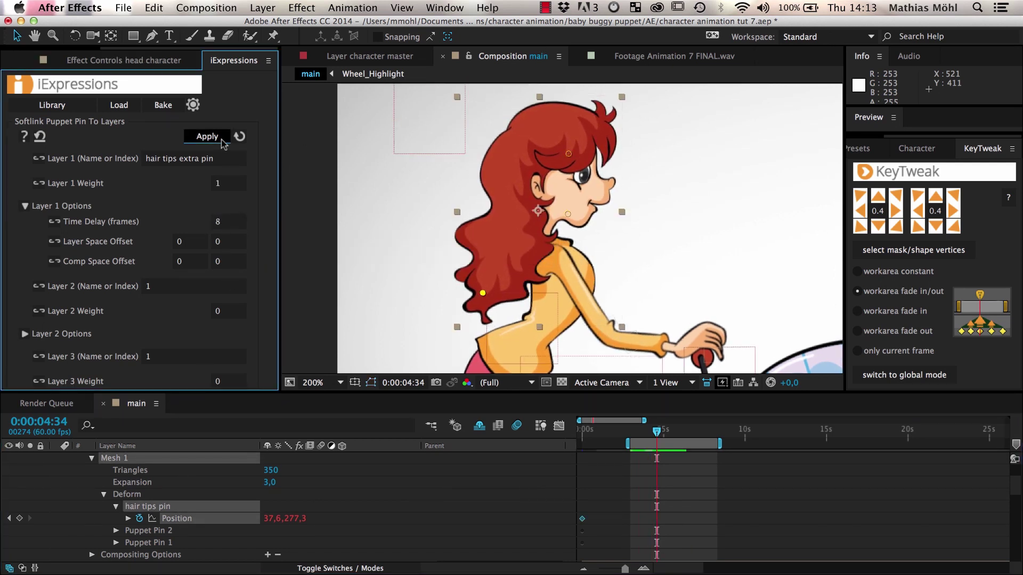
key("space")
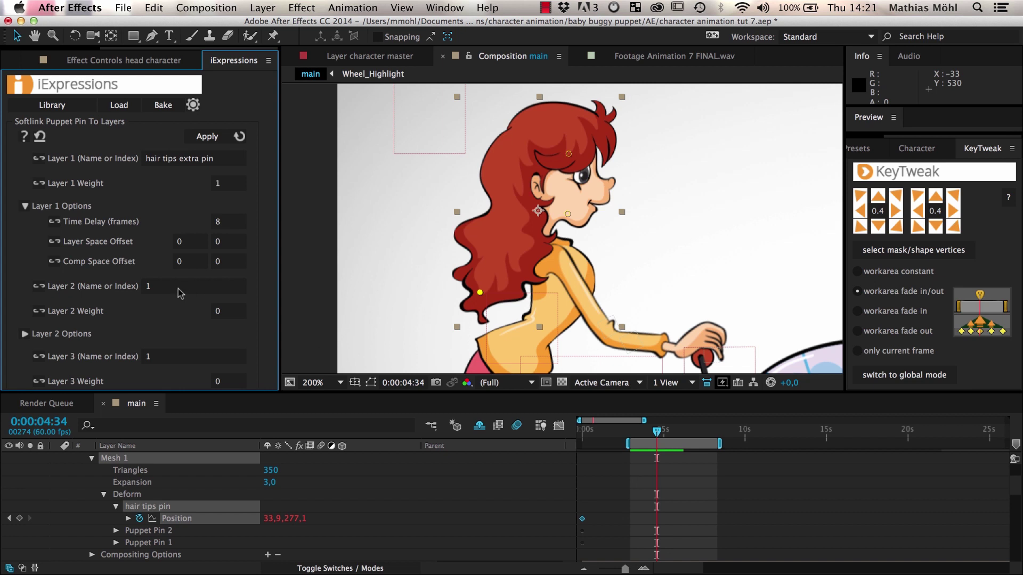
Target Layer 2 at hair tips extra pin with weight 1 and show its options.
left_click(178, 288)
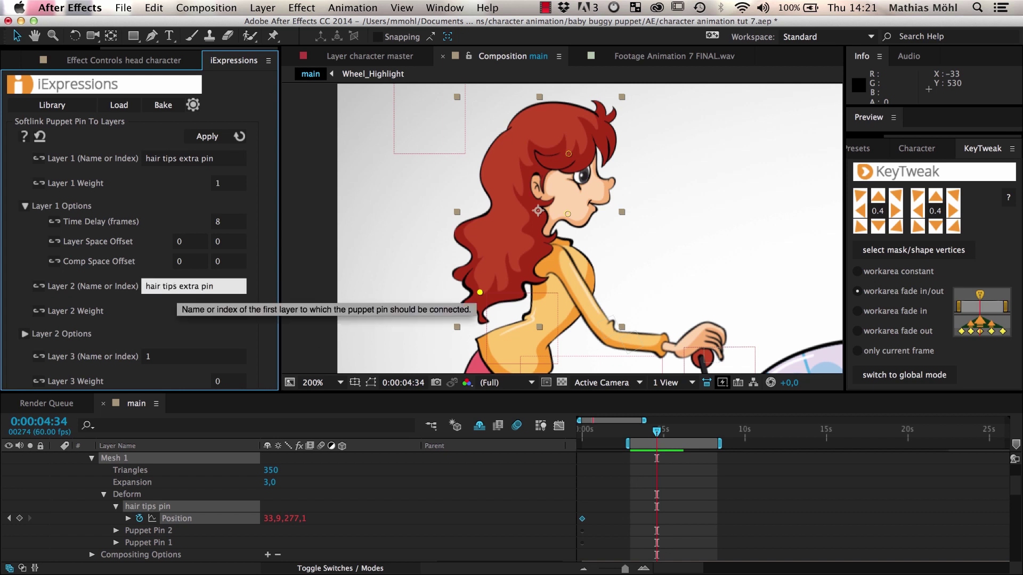
left_click(225, 313)
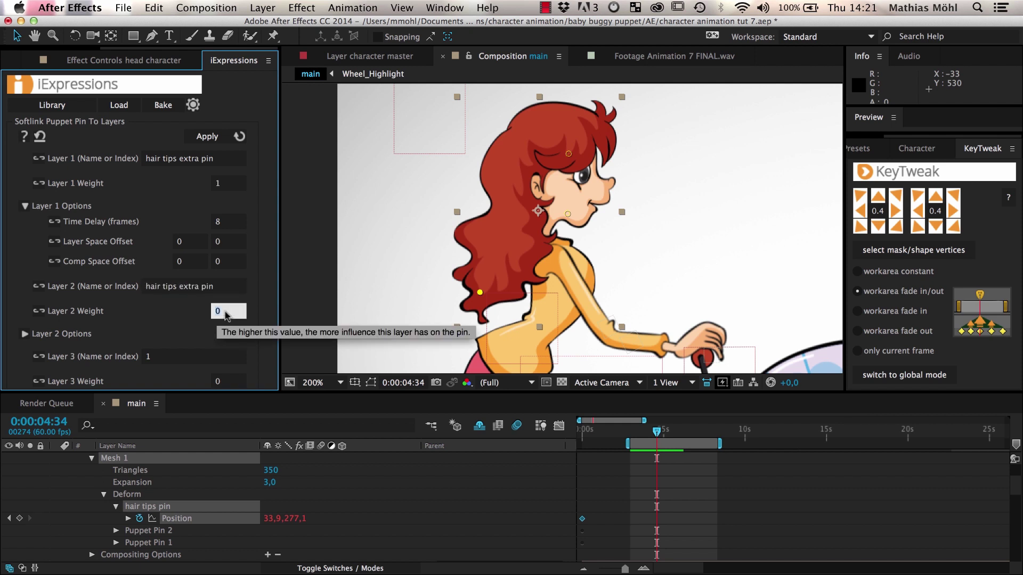
left_click(175, 322)
left_click(24, 334)
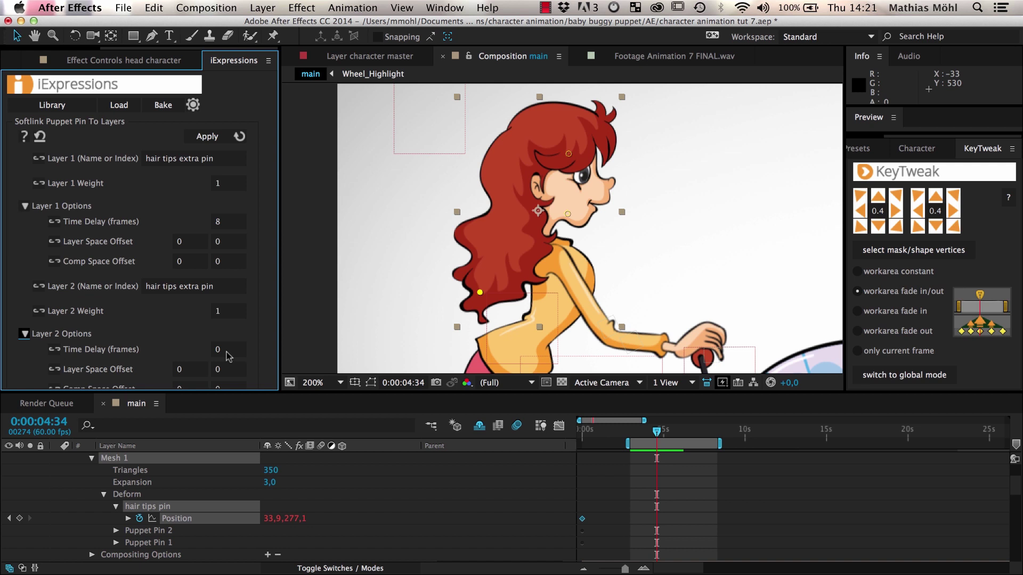